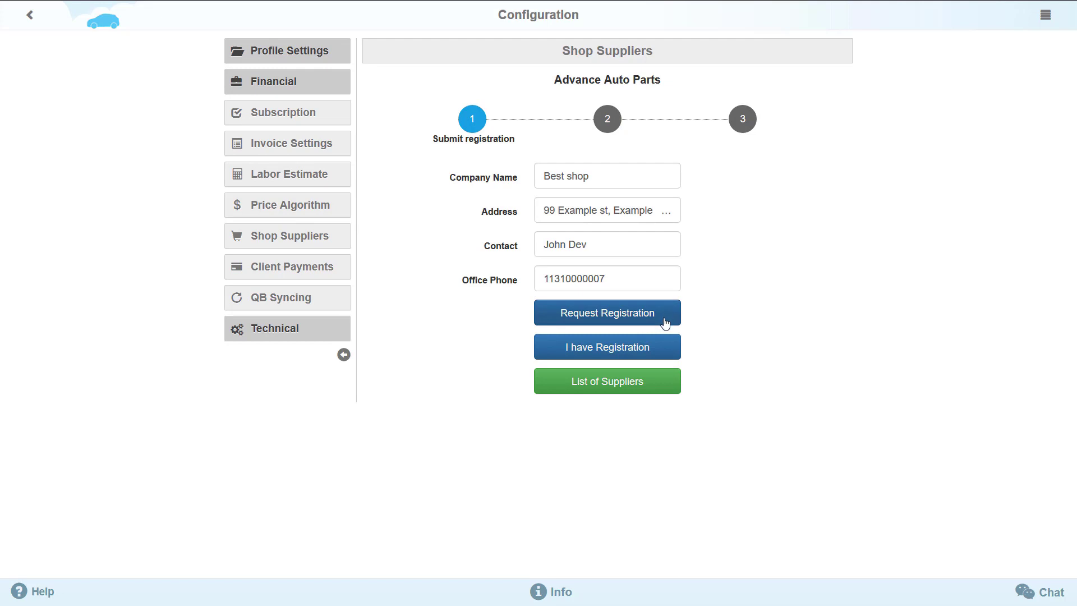
# Step: Submit the registration request for Advance Auto Parts, and enable the Discount Auto Parts online store
pyautogui.click(665, 322)
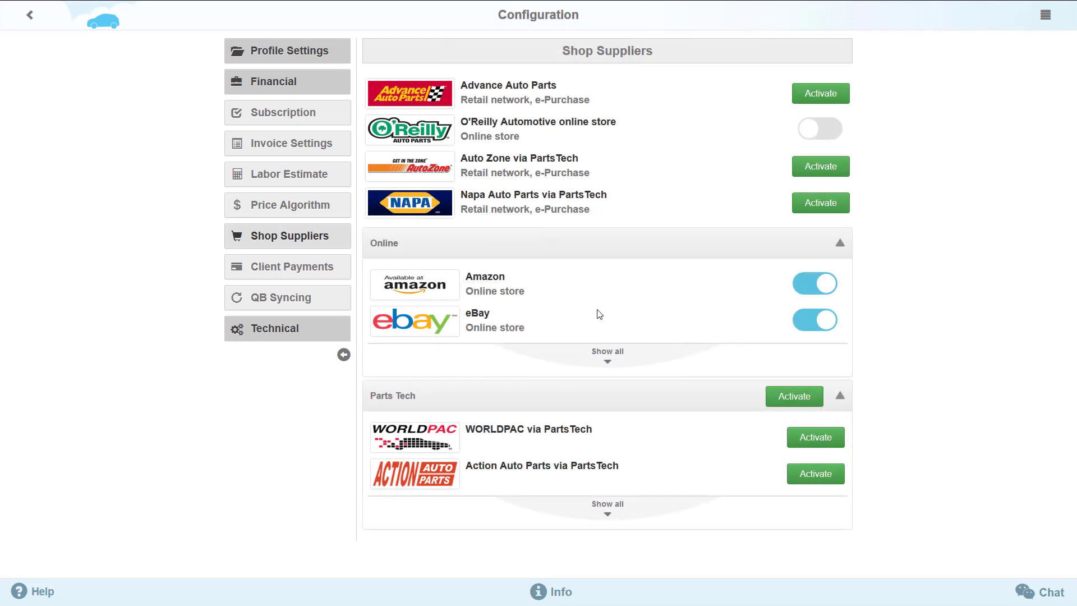
pyautogui.click(604, 361)
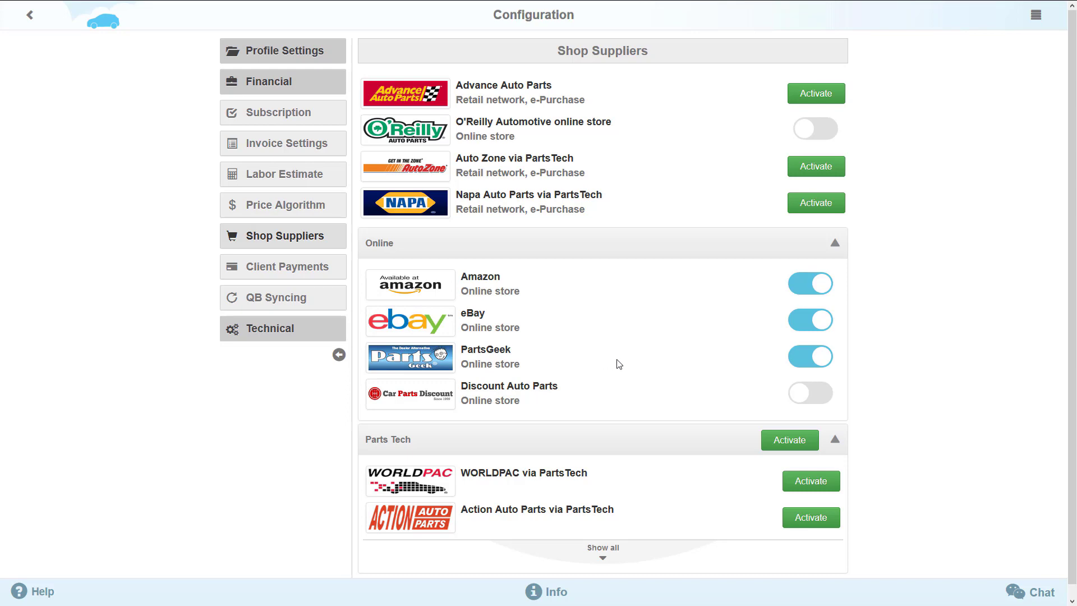
pyautogui.click(810, 393)
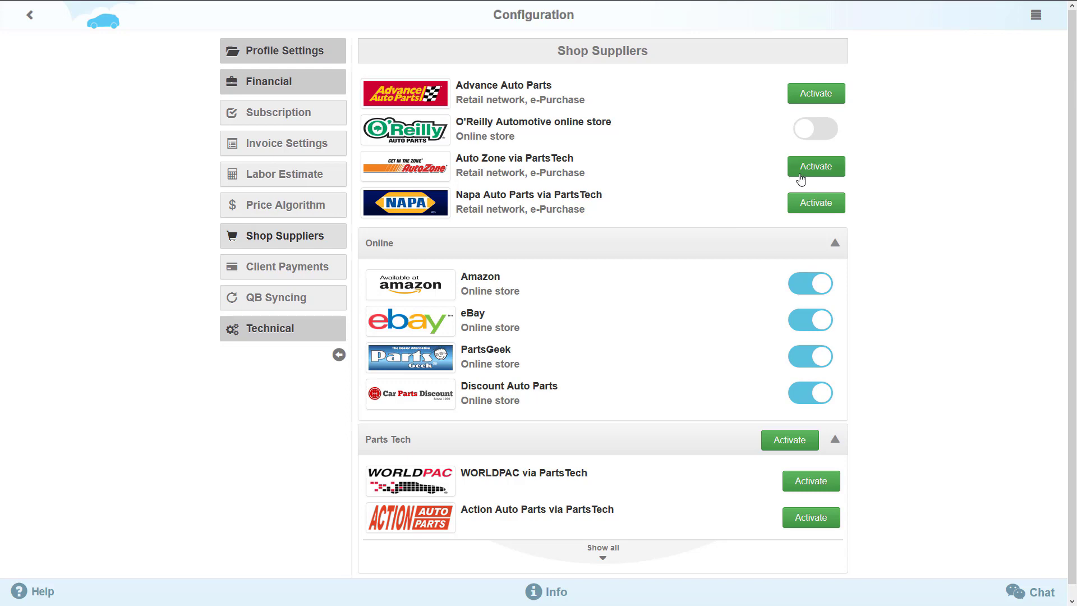
# Step: Try to activate Napa Auto Parts via PartsTech
pyautogui.click(802, 202)
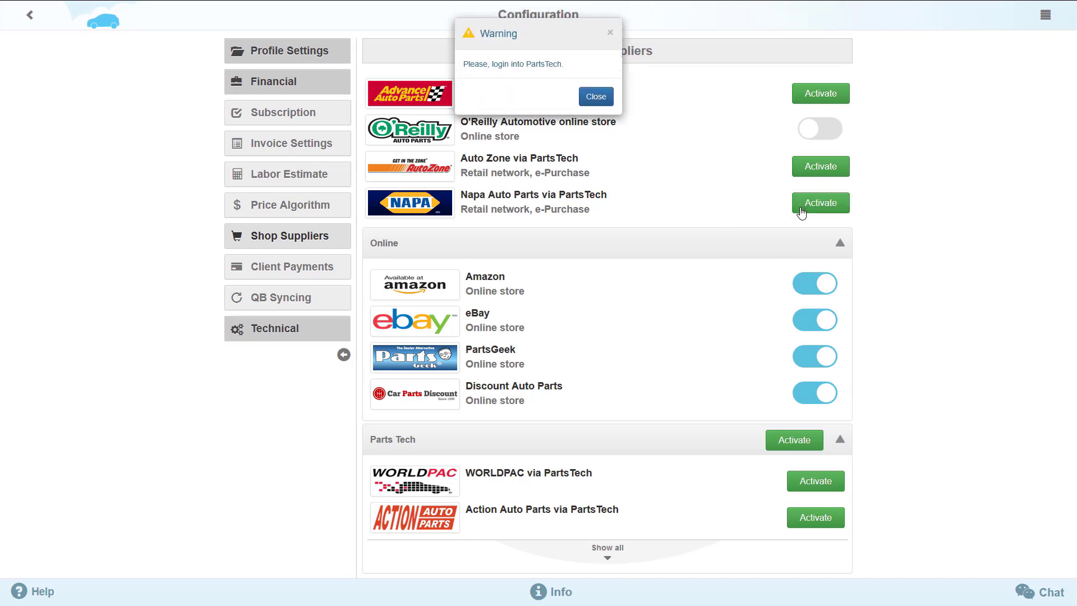
pyautogui.click(594, 105)
# Step: Review the full list of Parts Tech suppliers and start the activation for the whole Parts Tech group
pyautogui.click(610, 562)
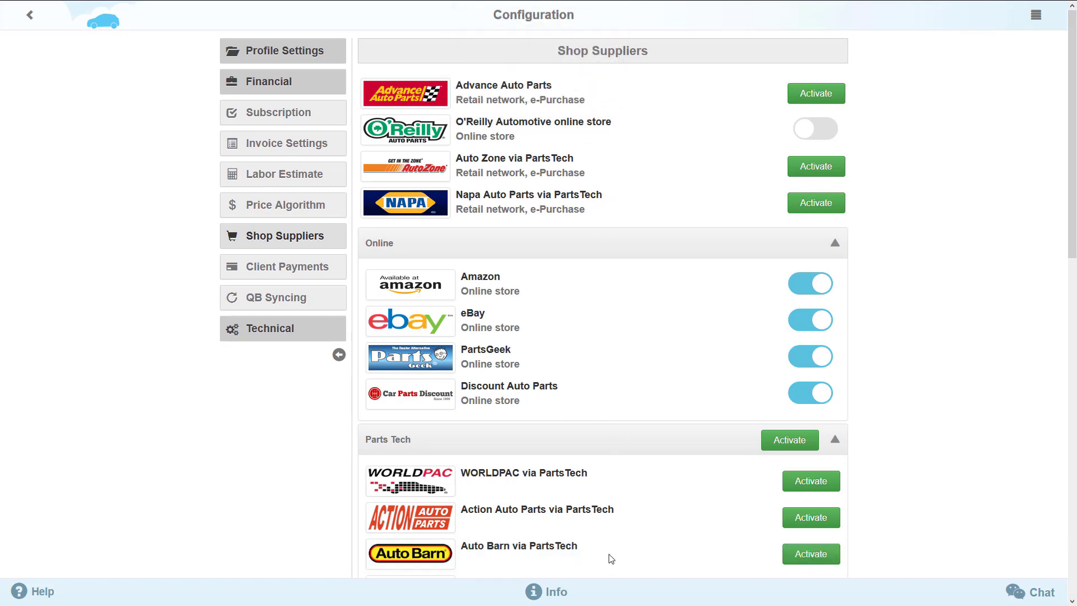
pyautogui.scroll(-3, 609, 561)
pyautogui.scroll(-5, 609, 537)
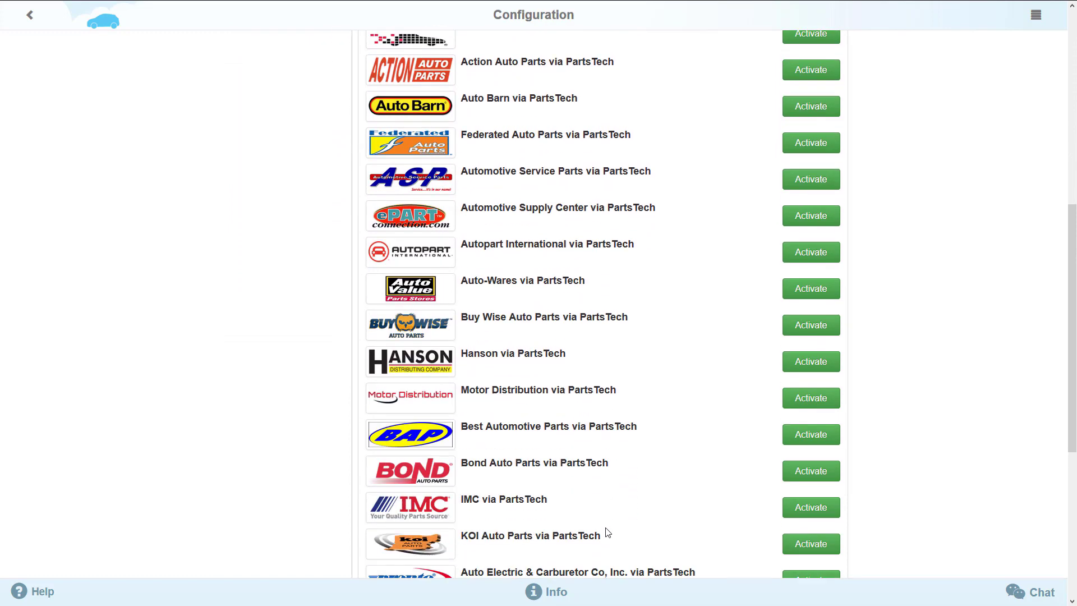
pyautogui.scroll(-2, 608, 532)
pyautogui.scroll(6, 608, 532)
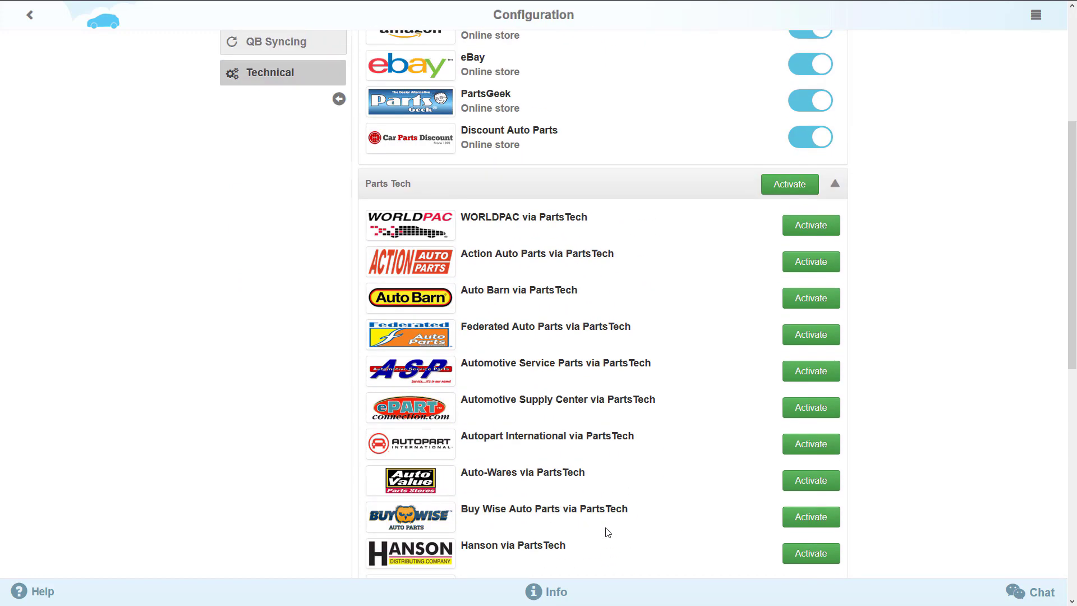
pyautogui.scroll(2, 617, 509)
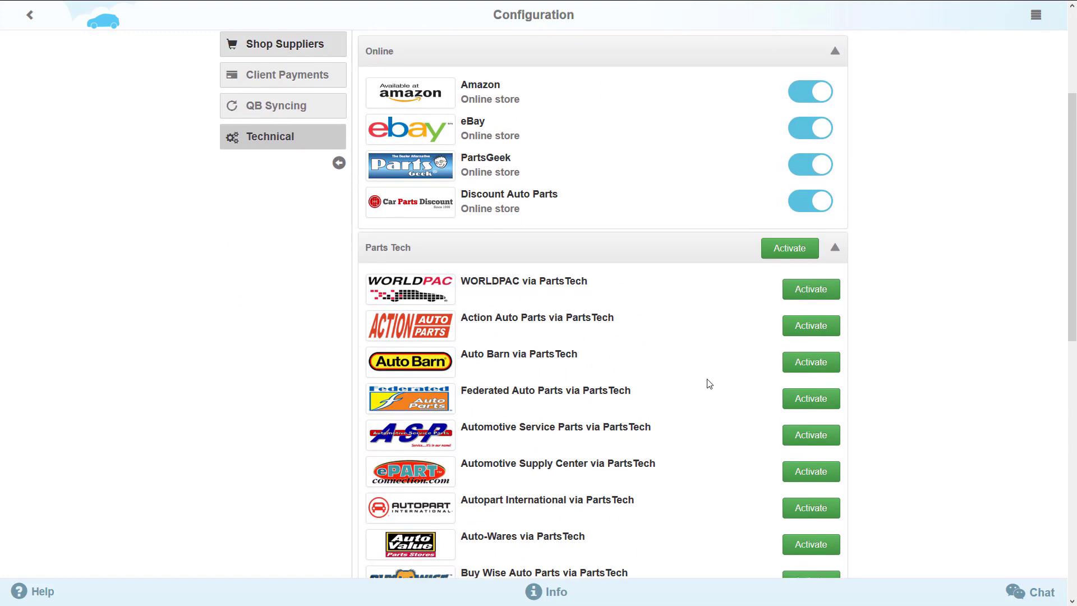
pyautogui.click(789, 253)
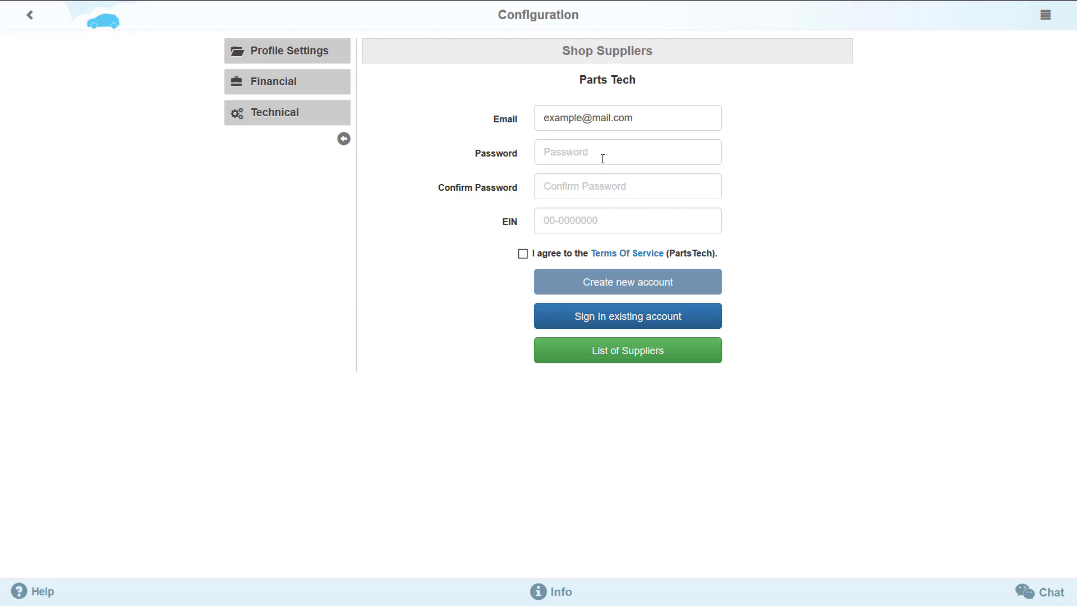
# Step: Fill in the new Parts Tech account form with a password, its confirmation and the EIN, and agree to the Terms of Service
pyautogui.click(602, 158)
pyautogui.write('••••')
pyautogui.click(597, 185)
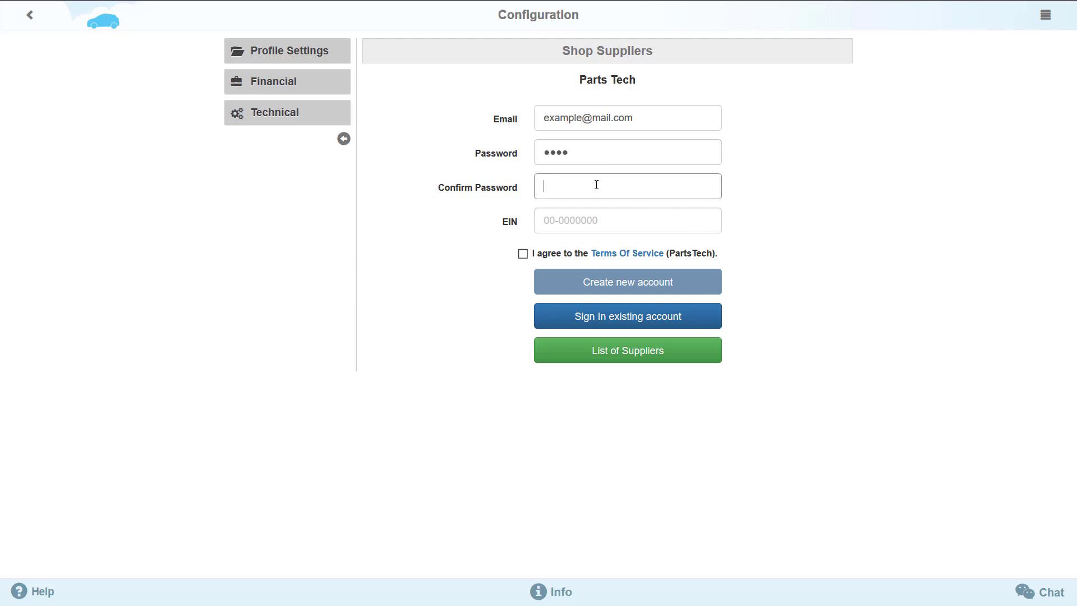
pyautogui.write('••••')
pyautogui.click(596, 220)
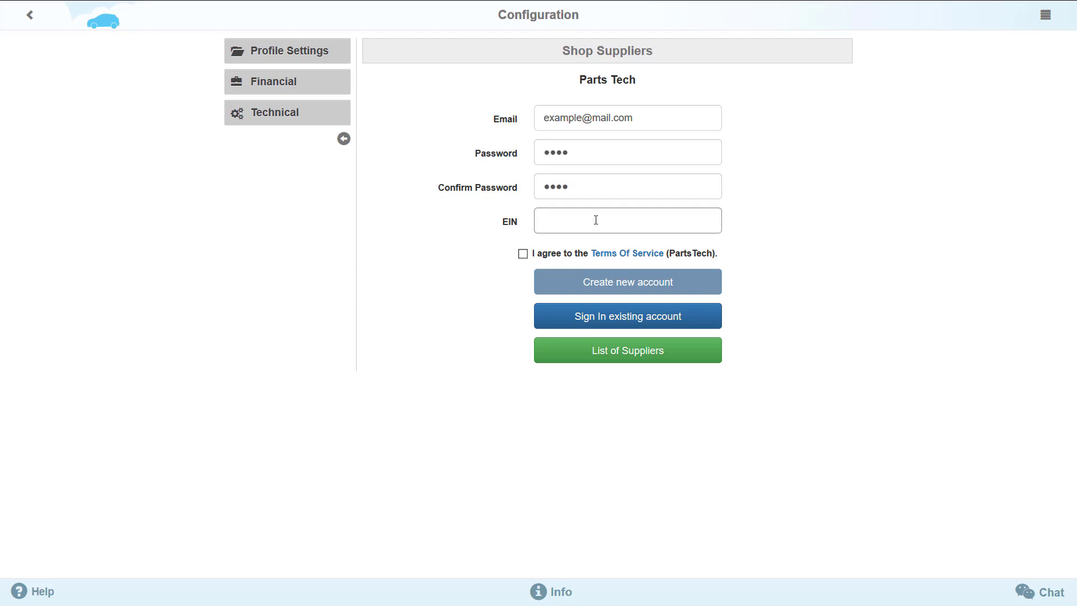
pyautogui.write('example')
pyautogui.click(574, 252)
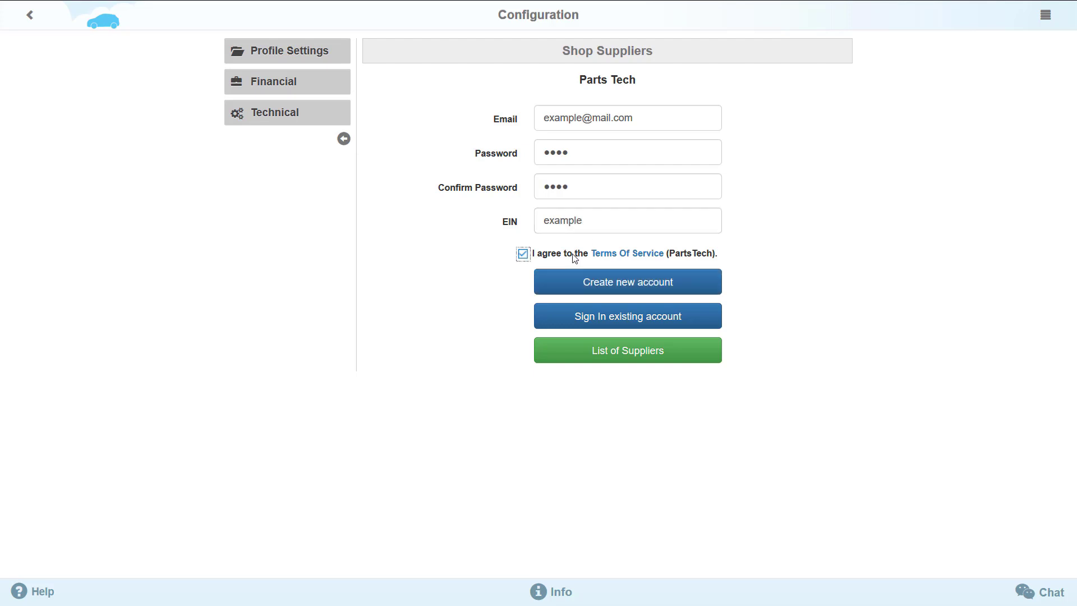
# Step: Sign in to an existing Parts Tech account with its password, link it, and return to the list of suppliers
pyautogui.click(645, 317)
pyautogui.click(592, 154)
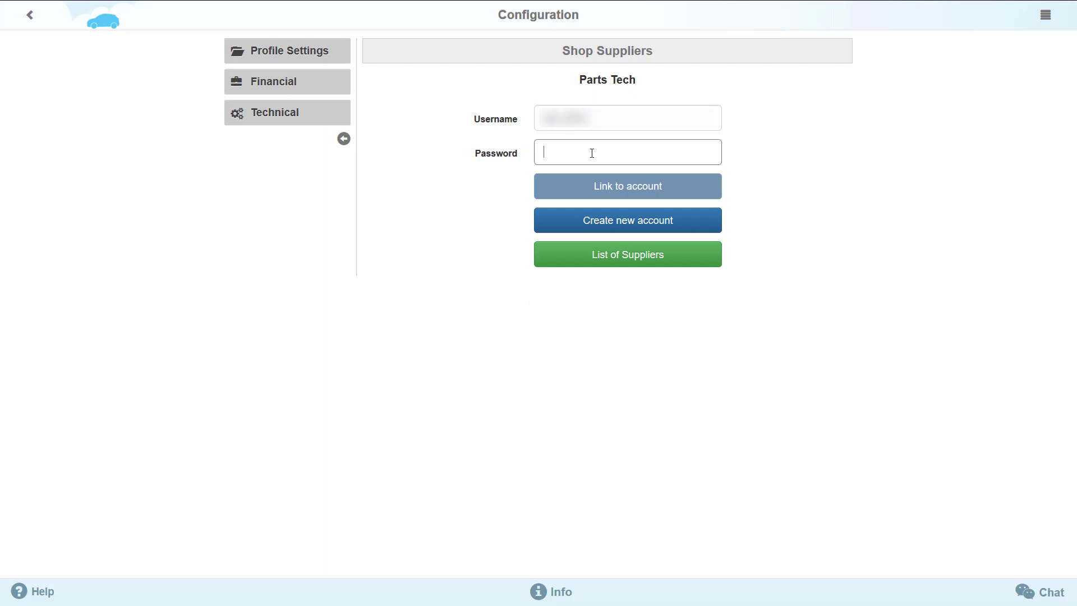
pyautogui.write('•')
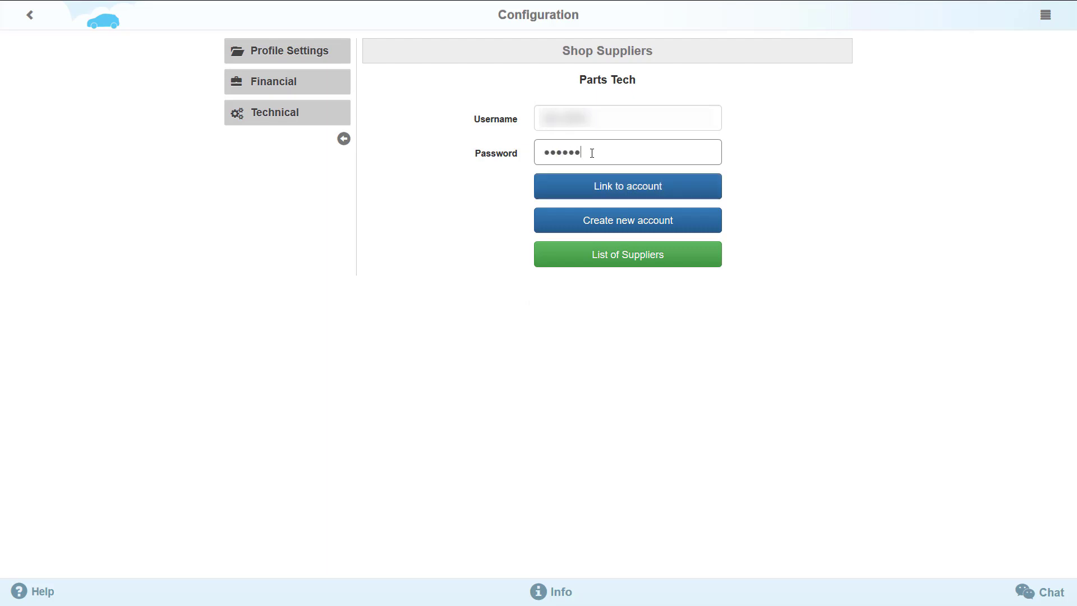
pyautogui.click(621, 201)
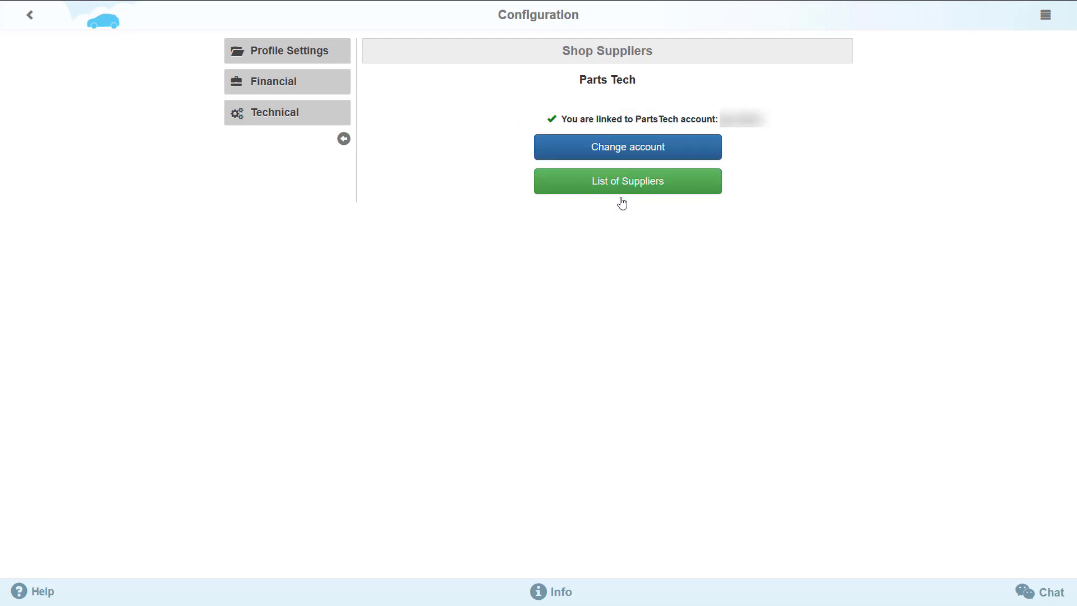
pyautogui.click(624, 192)
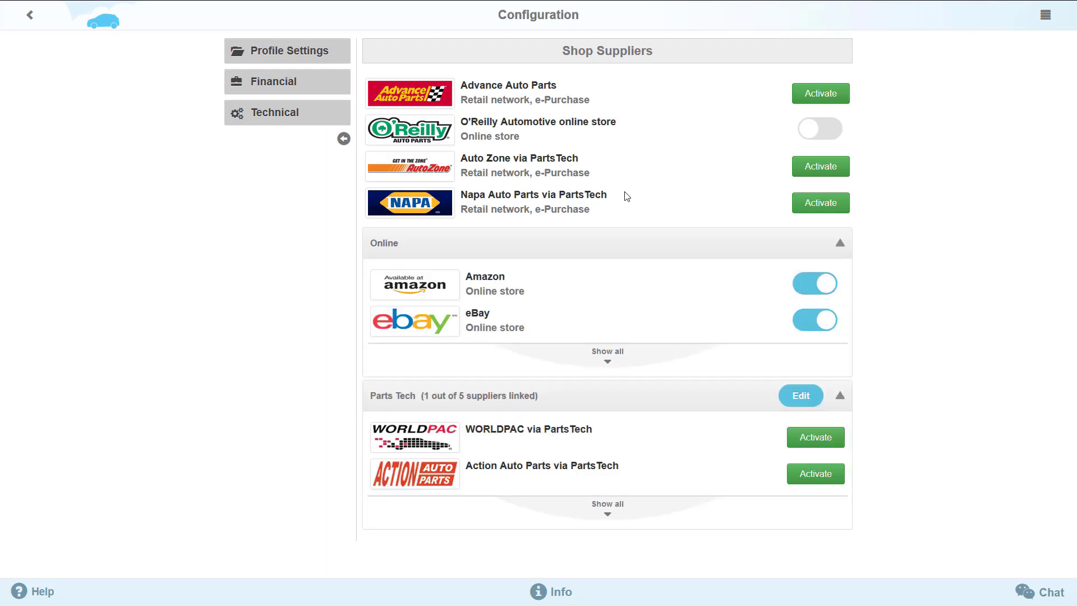
# Step: Activate Motor Distribution via PartsTech as already registered by linking its customer number, and return to the list of suppliers
pyautogui.click(619, 515)
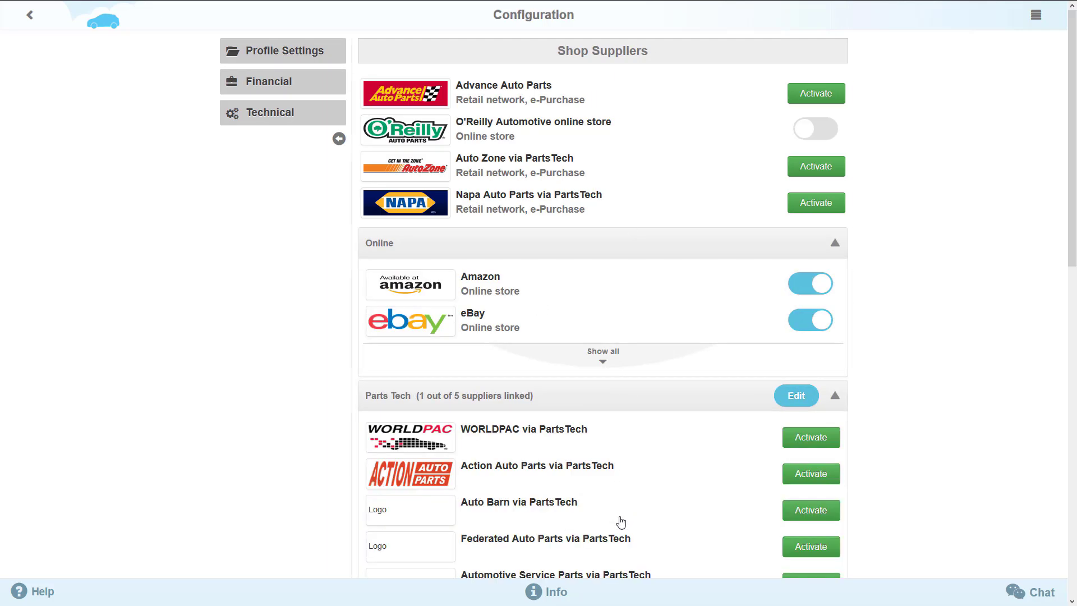
pyautogui.scroll(-6, 621, 523)
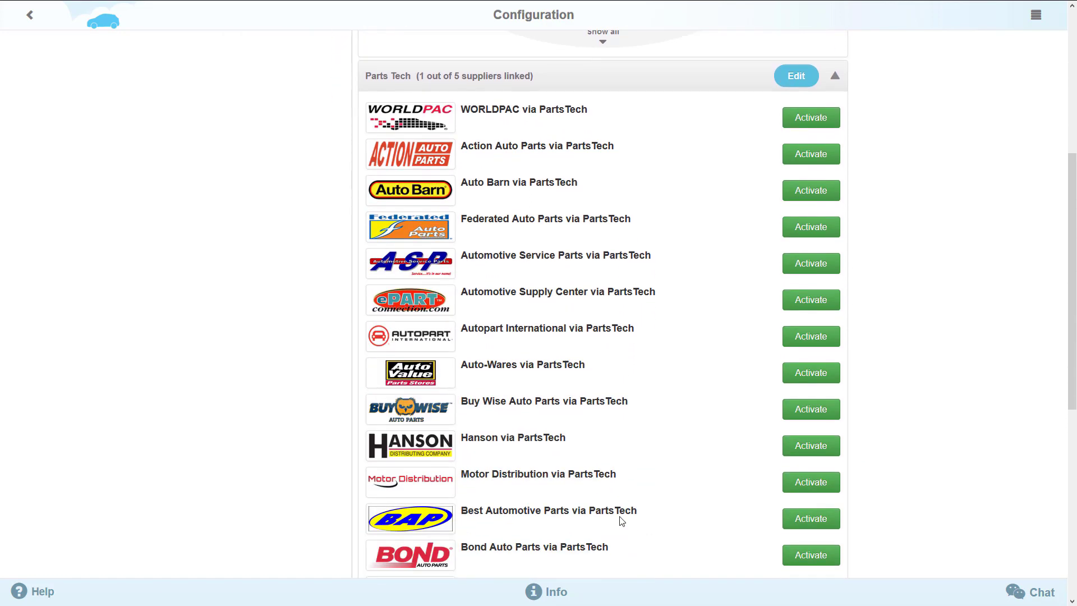
pyautogui.click(810, 483)
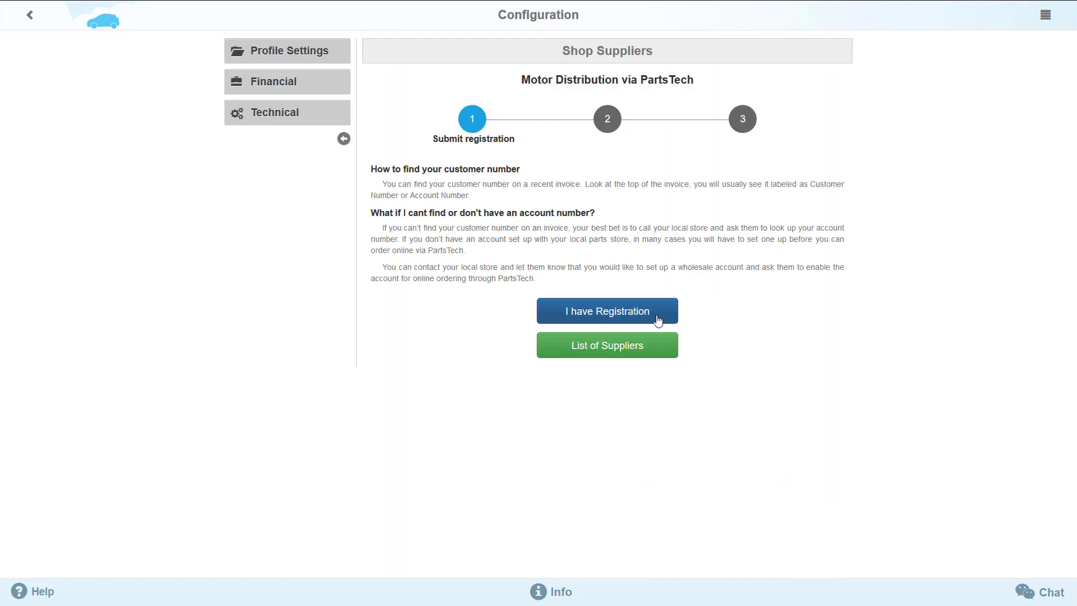
pyautogui.click(633, 325)
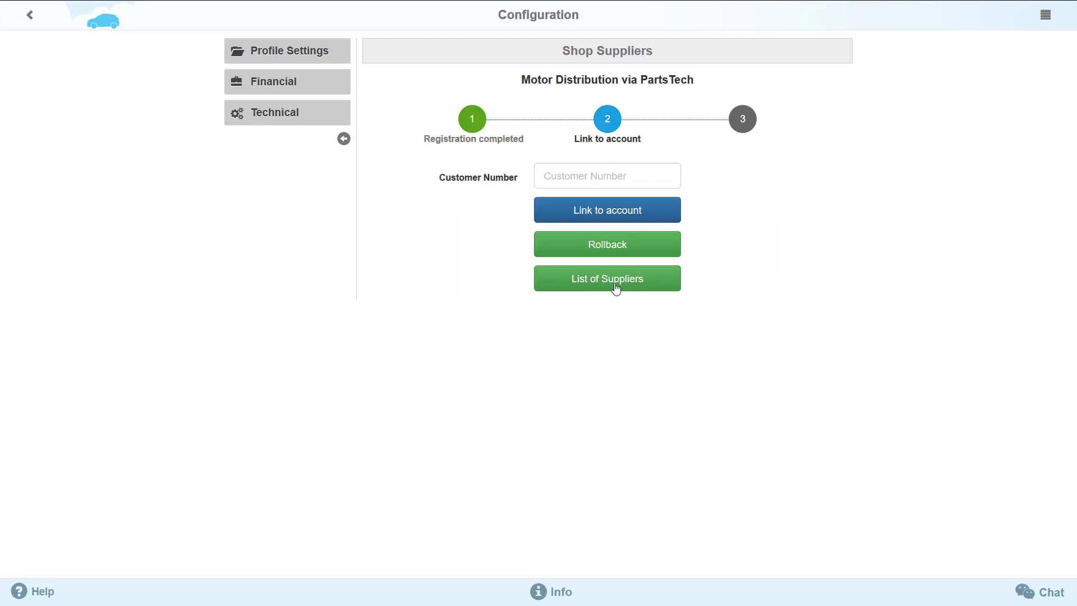
pyautogui.click(599, 180)
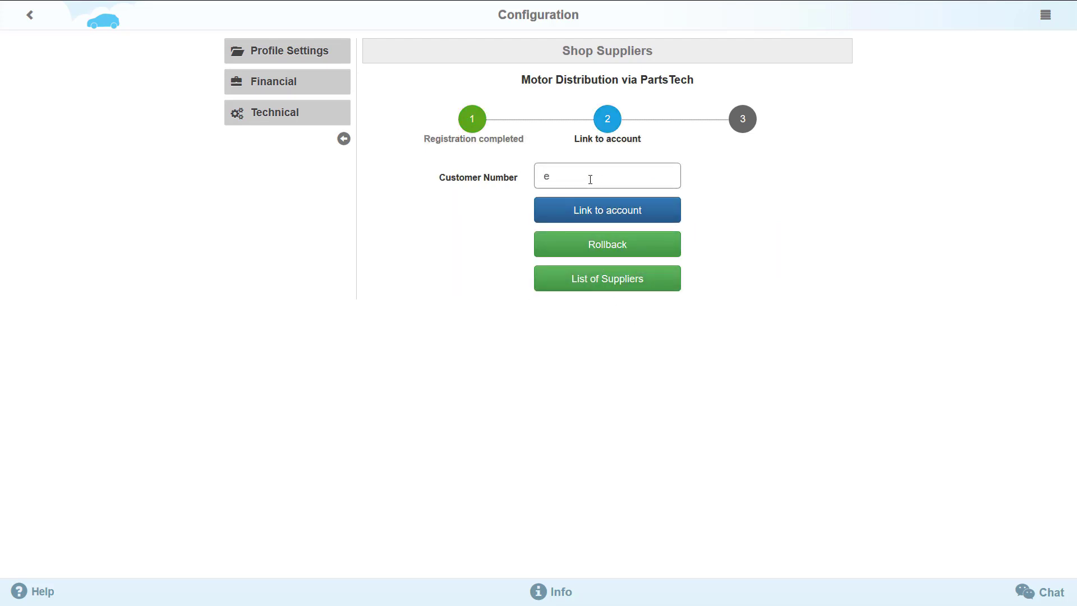
pyautogui.write('example')
pyautogui.click(606, 221)
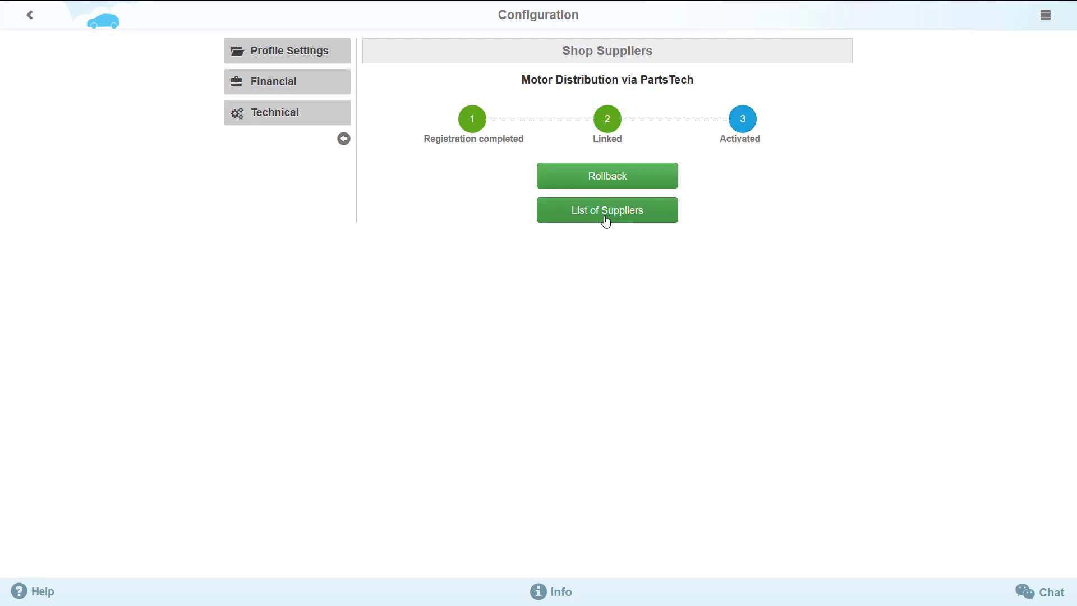
pyautogui.click(606, 219)
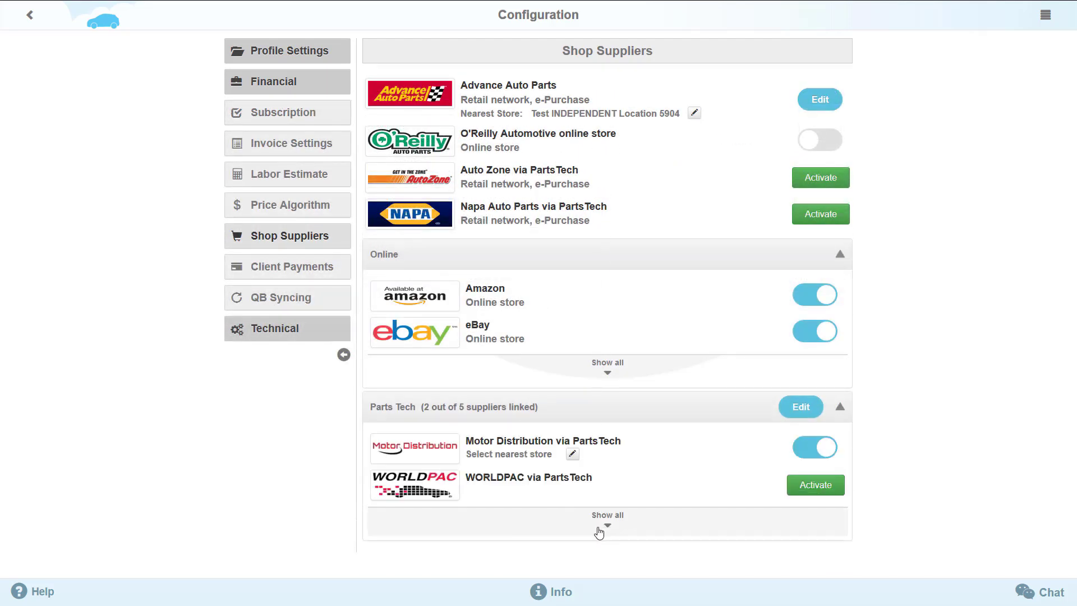
# Step: Send a request to add "Example store" as another PartsTech supplier
pyautogui.scroll(-12, 599, 533)
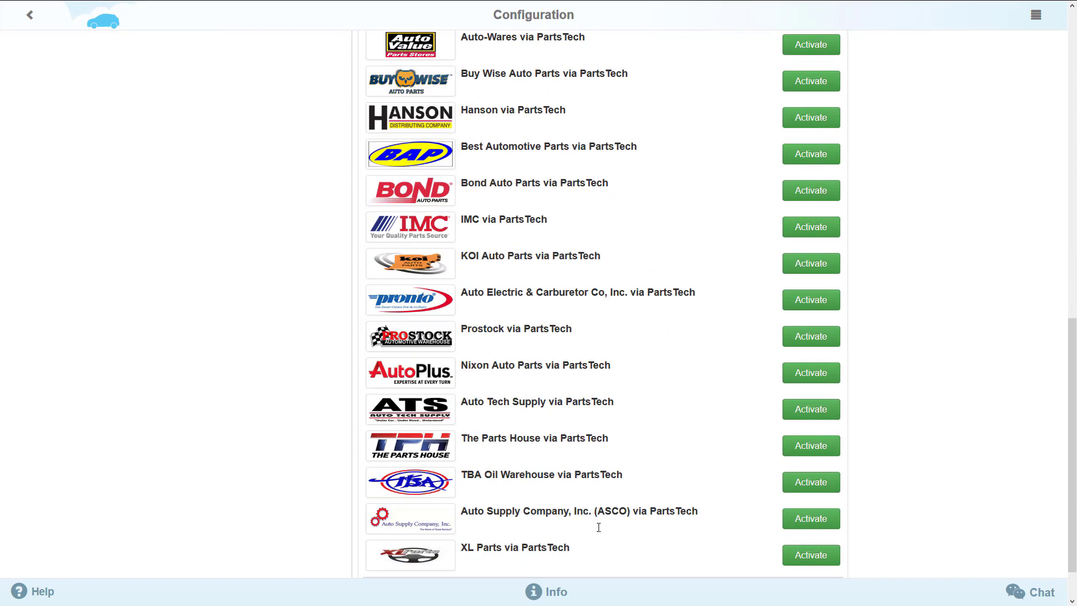
pyautogui.scroll(-1, 598, 528)
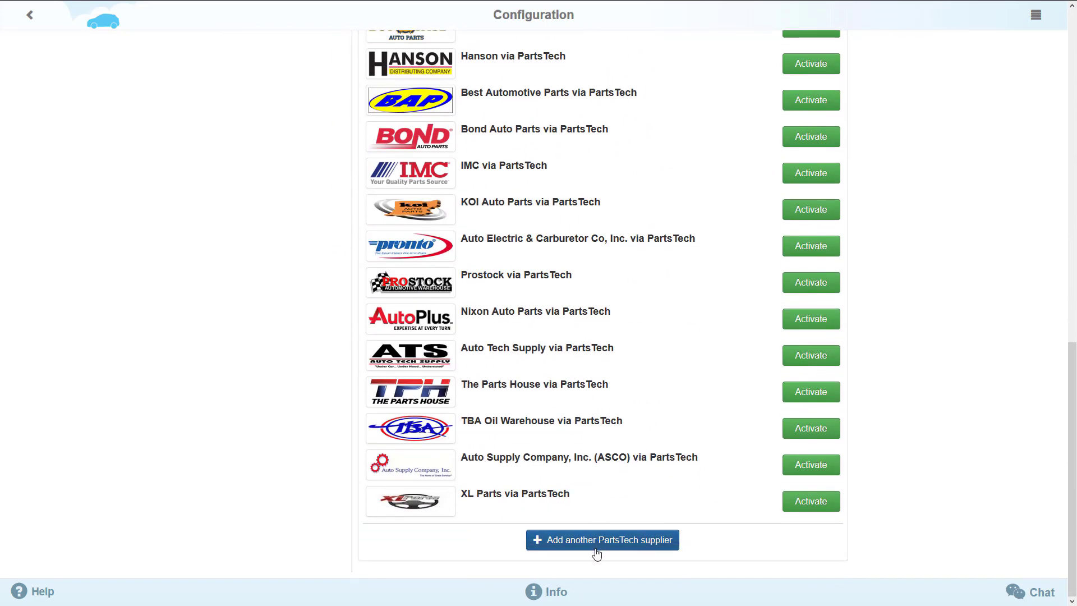
pyautogui.click(596, 547)
pyautogui.click(489, 96)
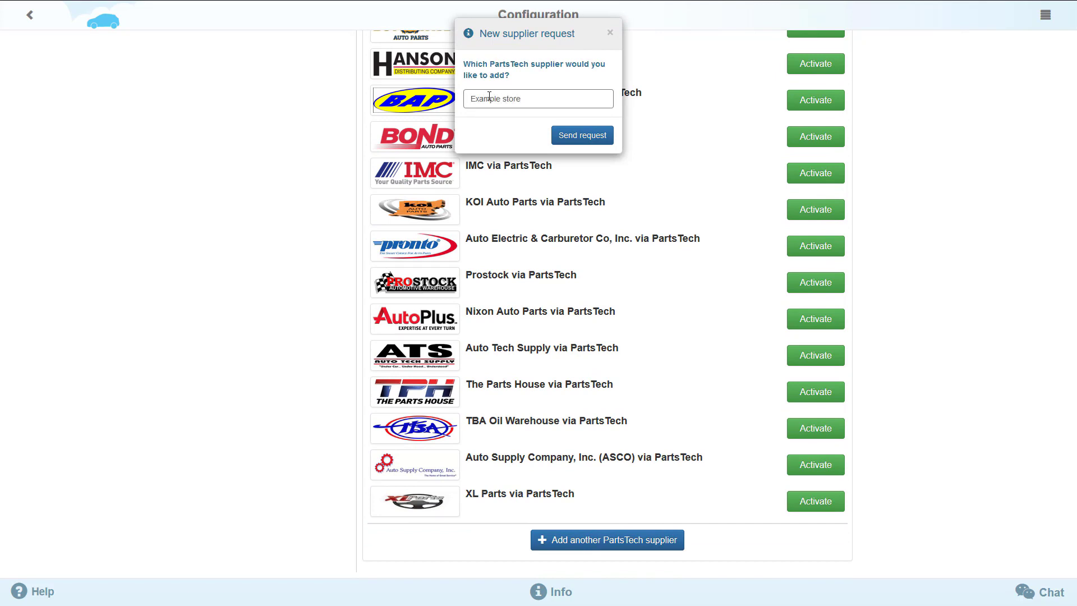
pyautogui.click(579, 145)
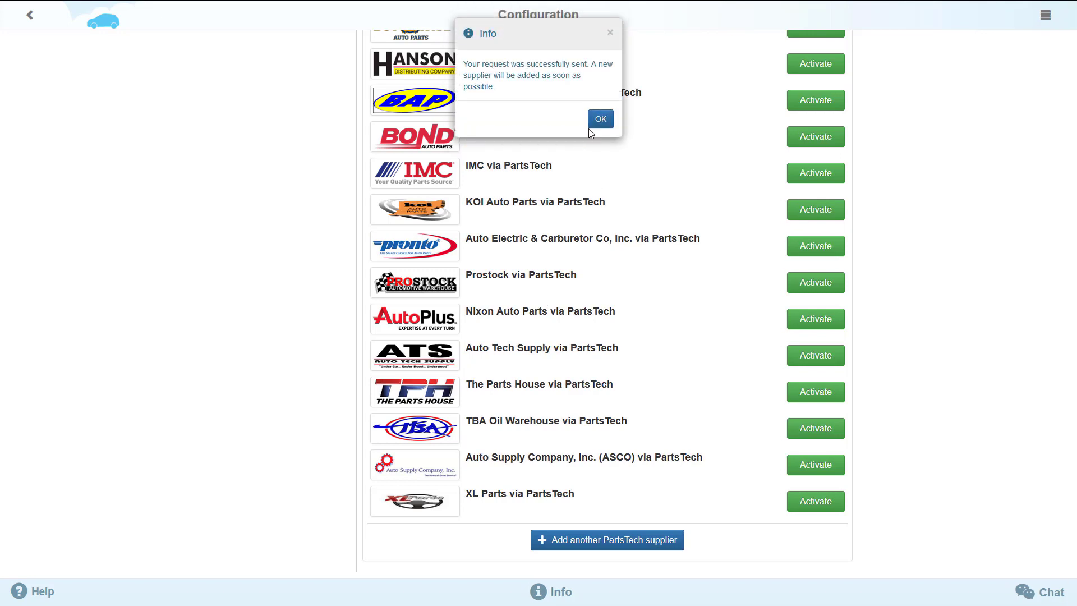
pyautogui.click(599, 120)
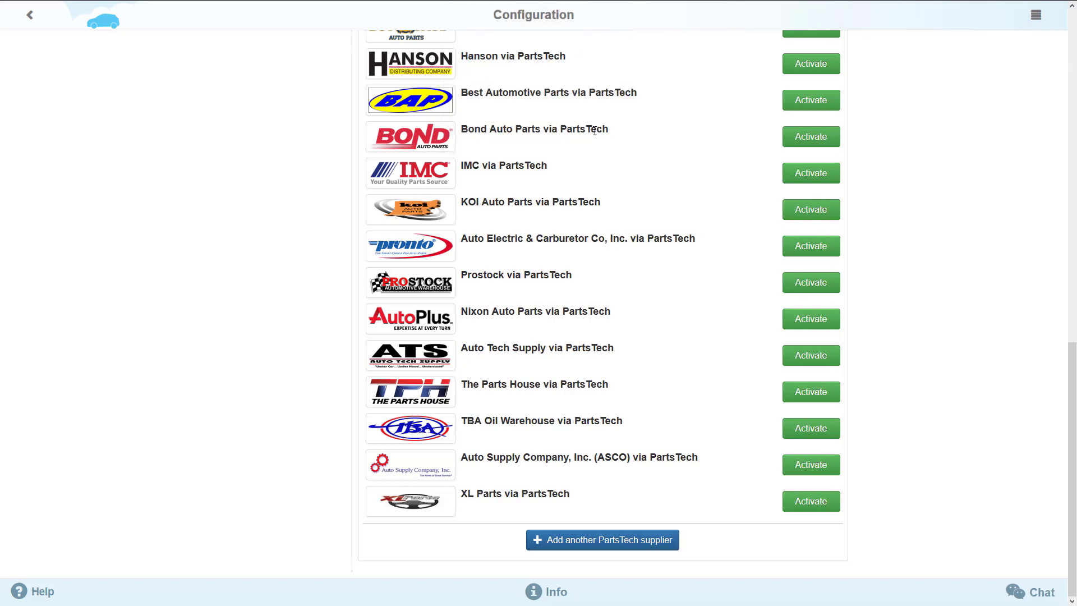
# Step: Select Atlanta, GA as the nearest store for Motor Distribution via PartsTech
pyautogui.scroll(10, 603, 185)
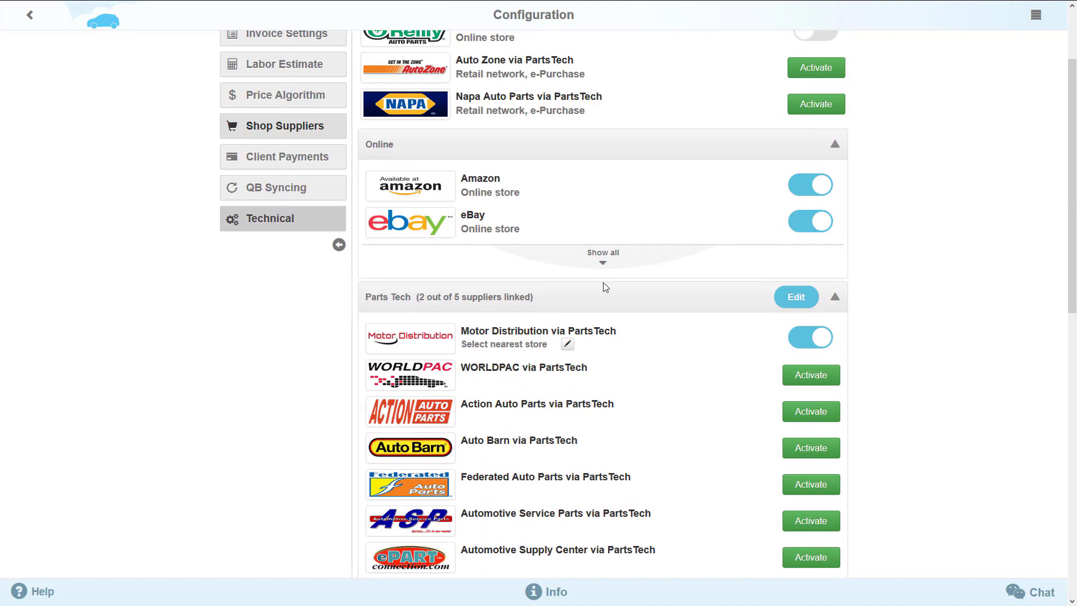
pyautogui.click(569, 345)
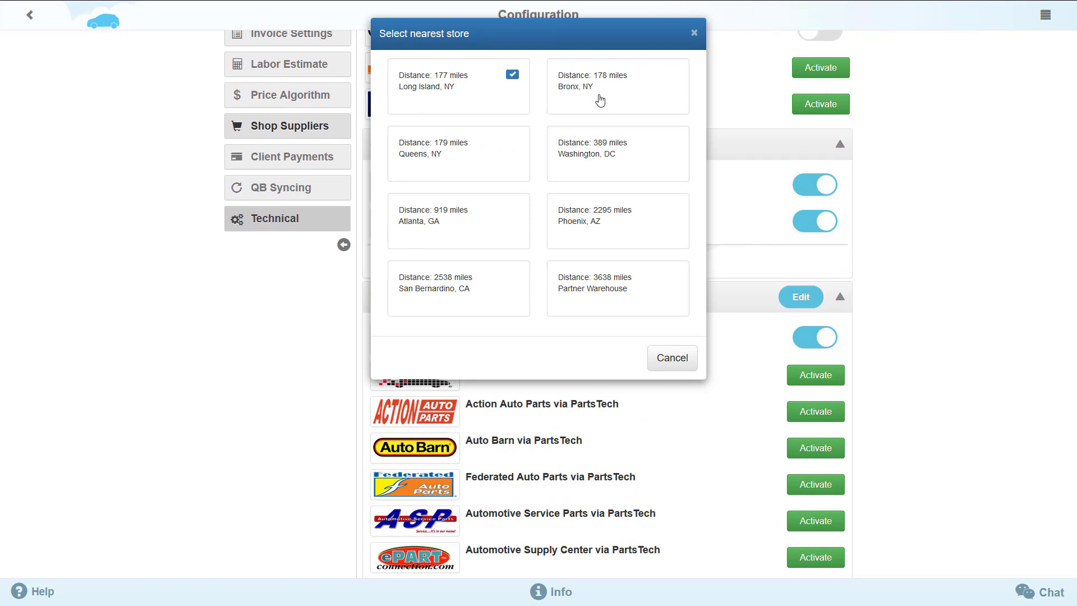
pyautogui.click(485, 229)
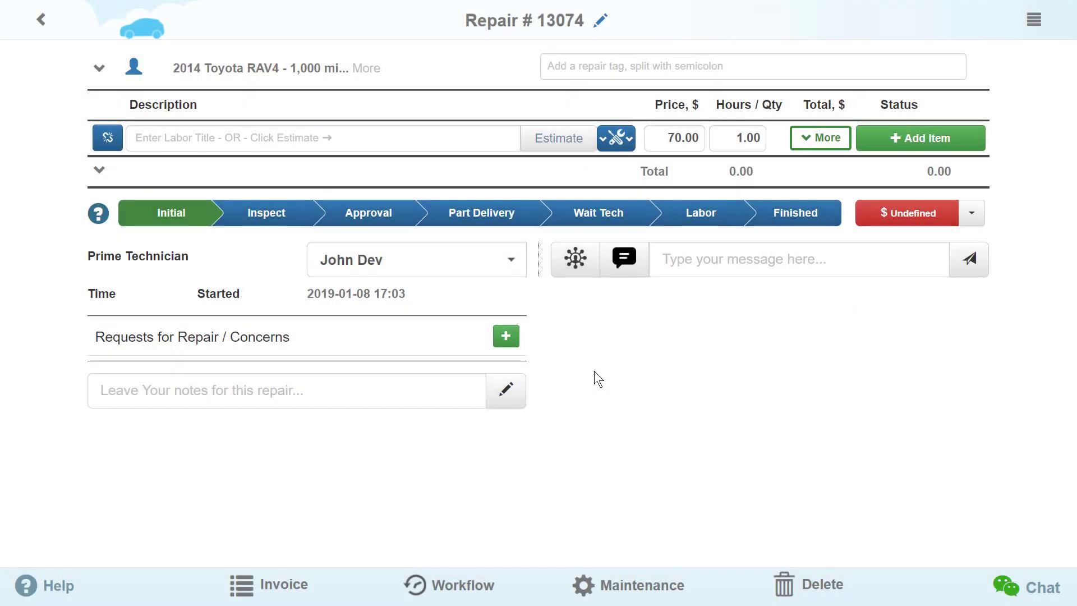
# Step: Set the new repair item's type to Parts and search the suppliers for "air filter"
pyautogui.click(616, 138)
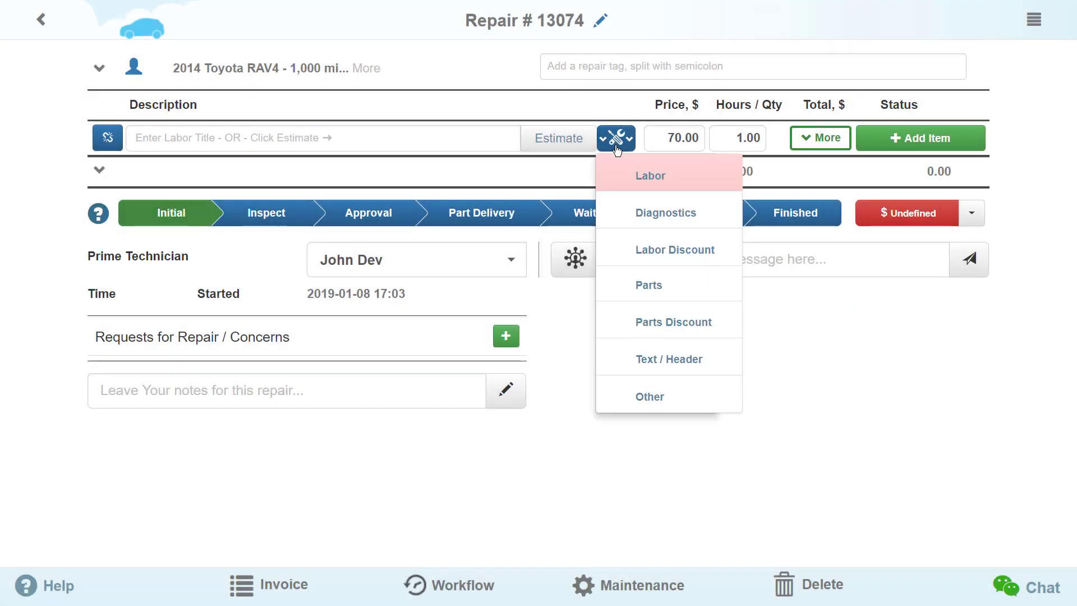
pyautogui.click(646, 285)
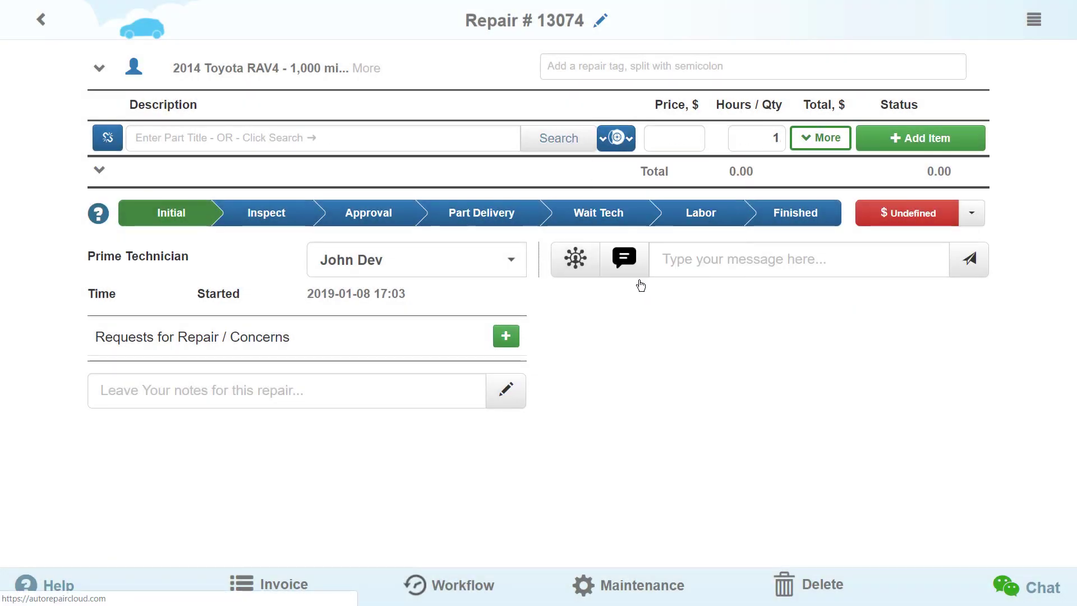
pyautogui.click(418, 140)
pyautogui.write('ai')
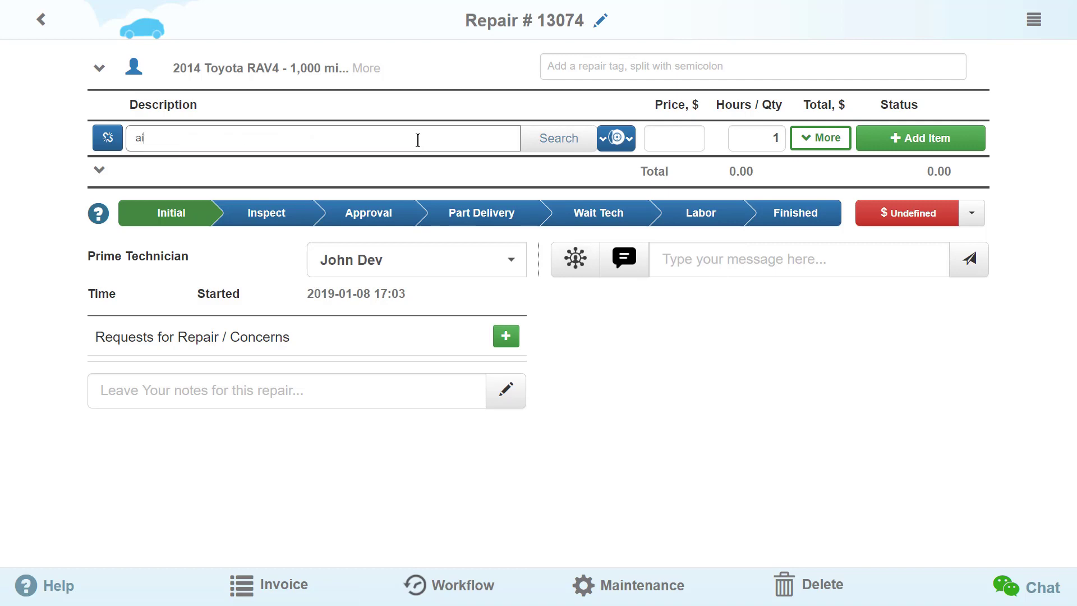
pyautogui.write('r filter')
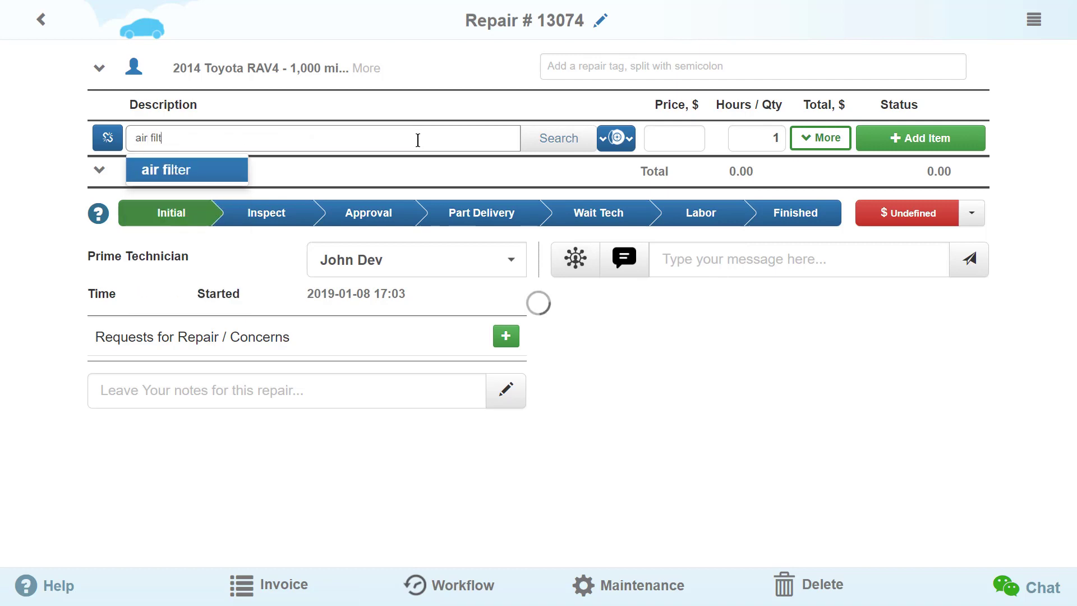
pyautogui.click(232, 171)
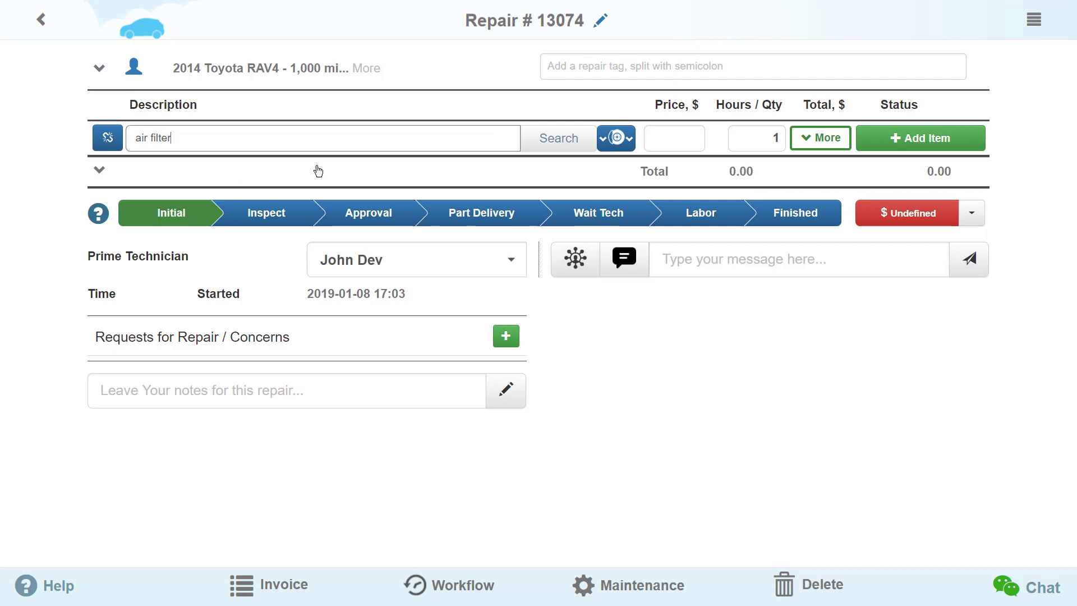
pyautogui.click(568, 150)
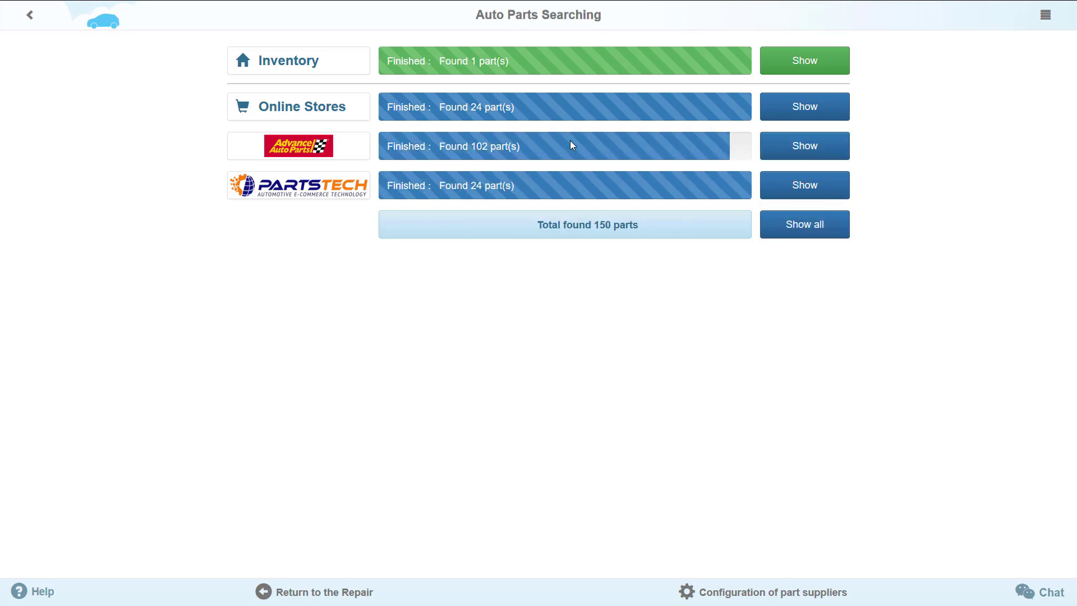
# Step: Expand the category filter of the inventory results and select air filter 0421777
pyautogui.click(798, 70)
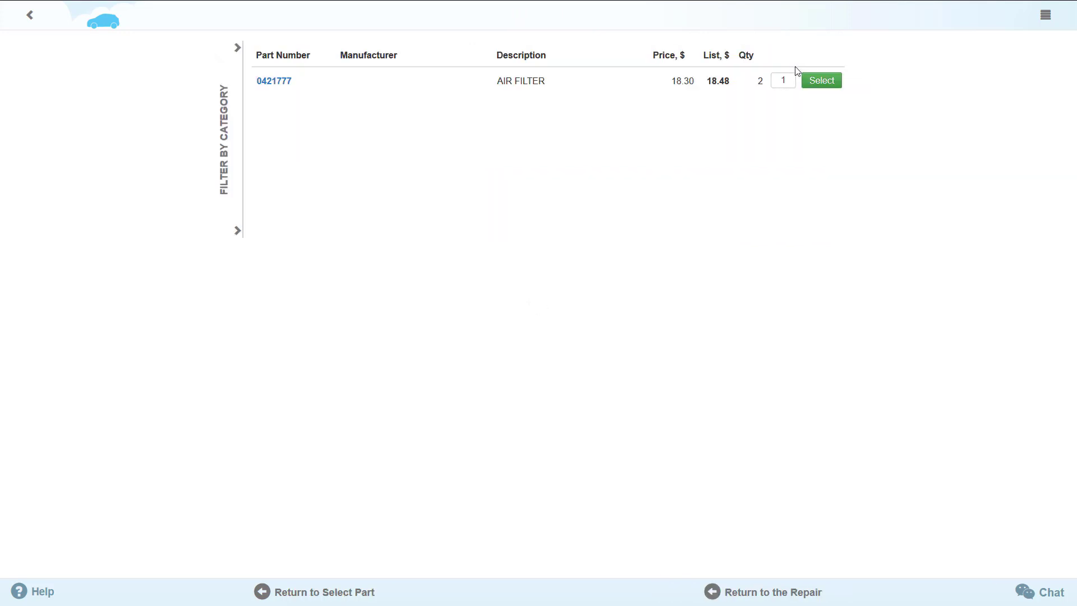
pyautogui.click(238, 49)
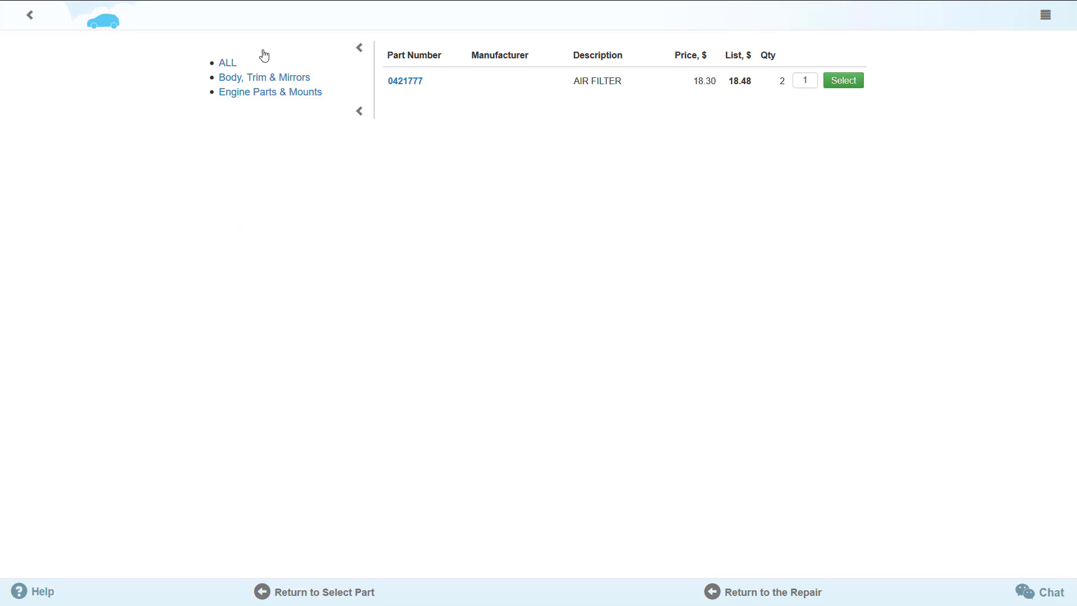
pyautogui.click(842, 89)
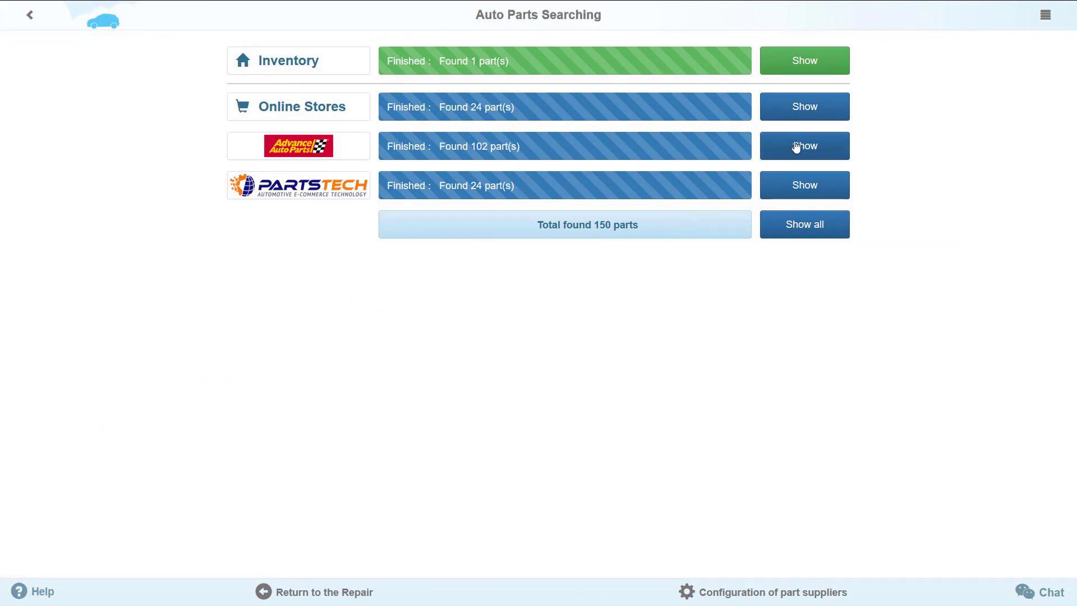
# Step: Browse the online store results for the air filter on eBay, Amazon and Discount
pyautogui.click(810, 123)
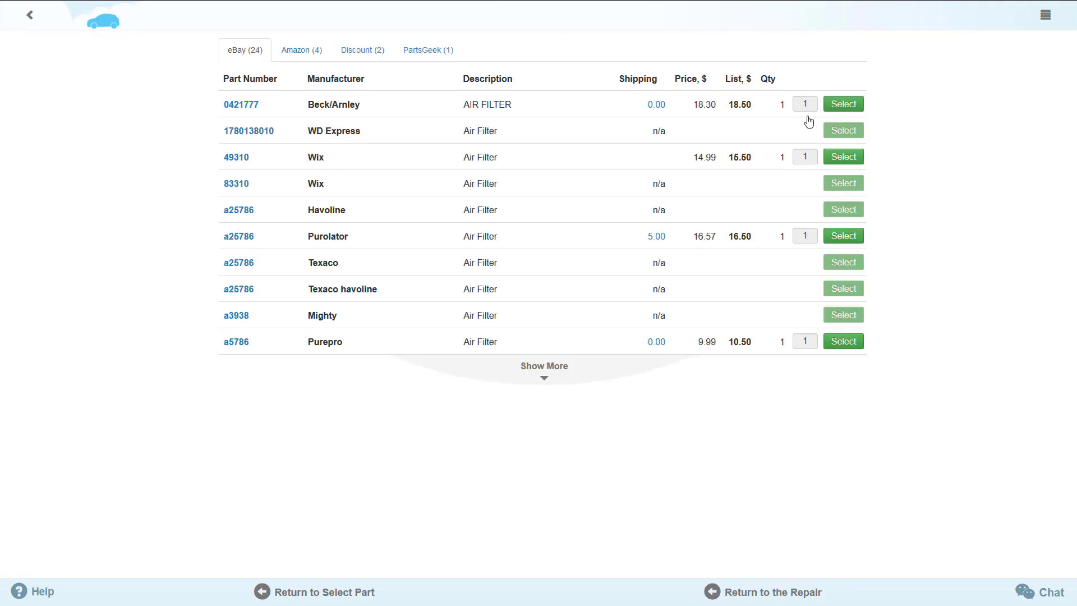
pyautogui.click(298, 60)
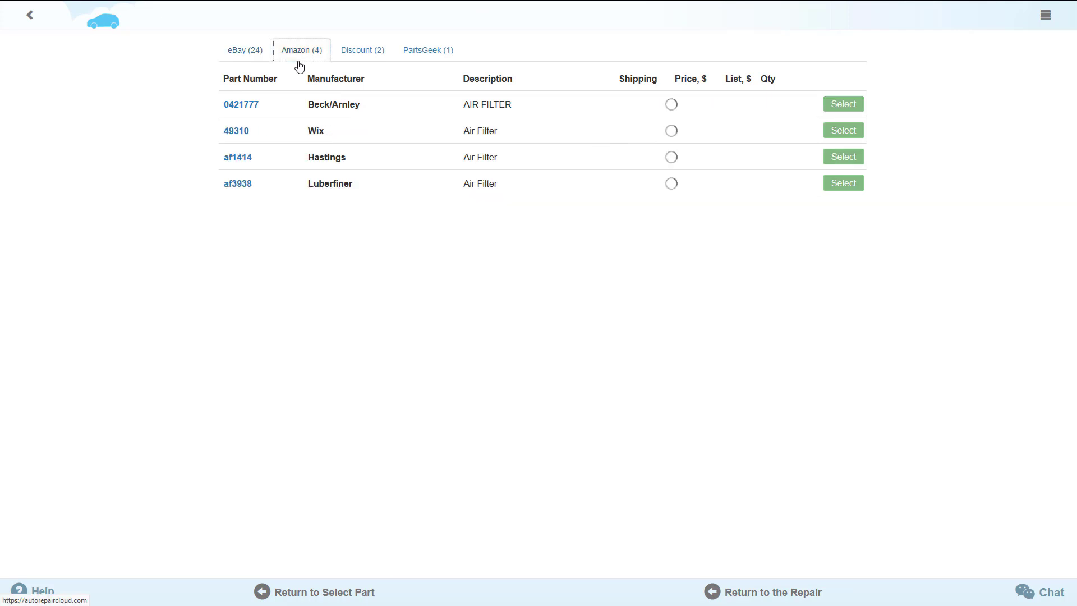
pyautogui.click(359, 59)
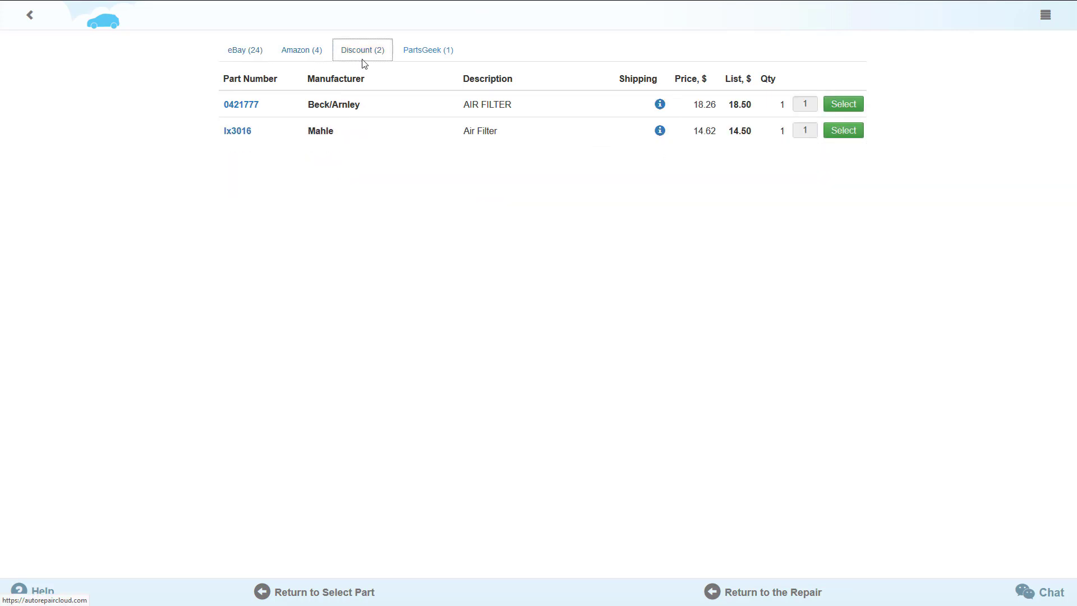
# Step: Check part specifications and shipping in the eBay results, and select the Purolator air filter a25786 to order
pyautogui.click(258, 65)
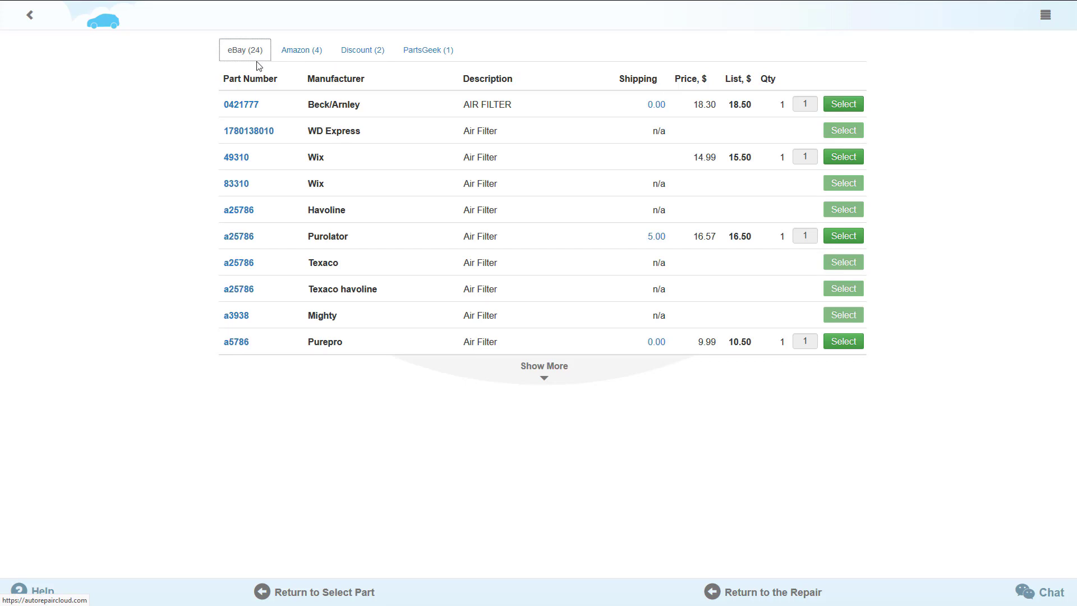
pyautogui.click(243, 107)
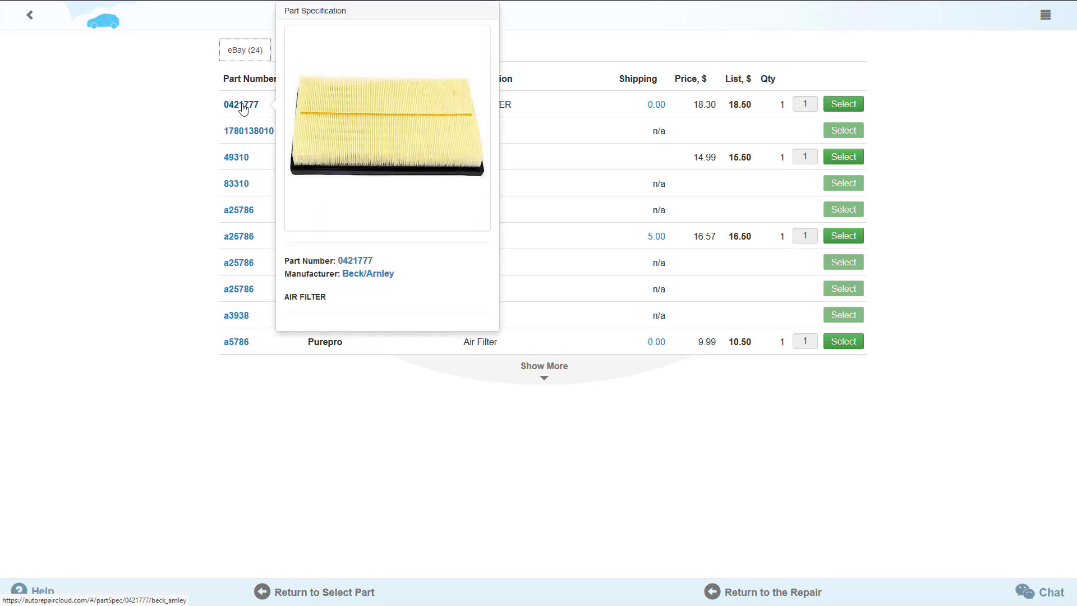
pyautogui.moveTo(238, 159)
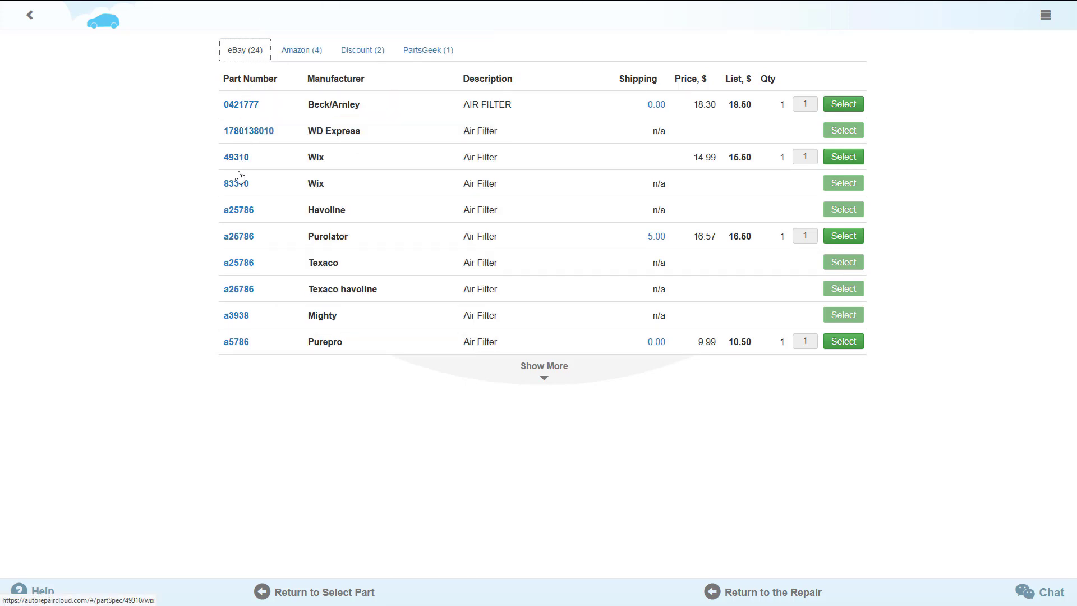
pyautogui.moveTo(247, 242)
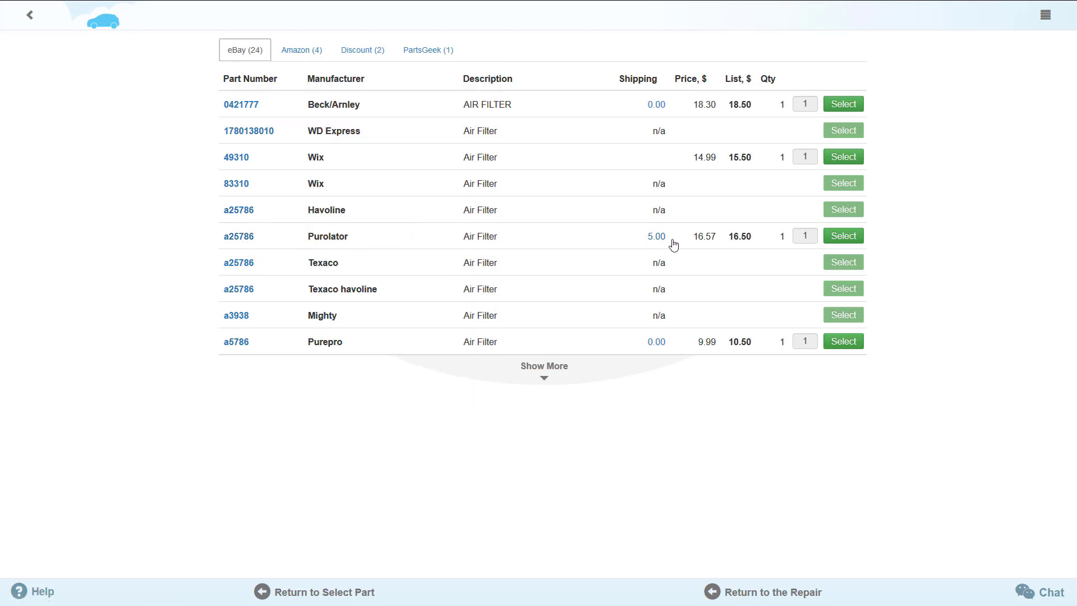
pyautogui.moveTo(666, 244)
pyautogui.click(840, 245)
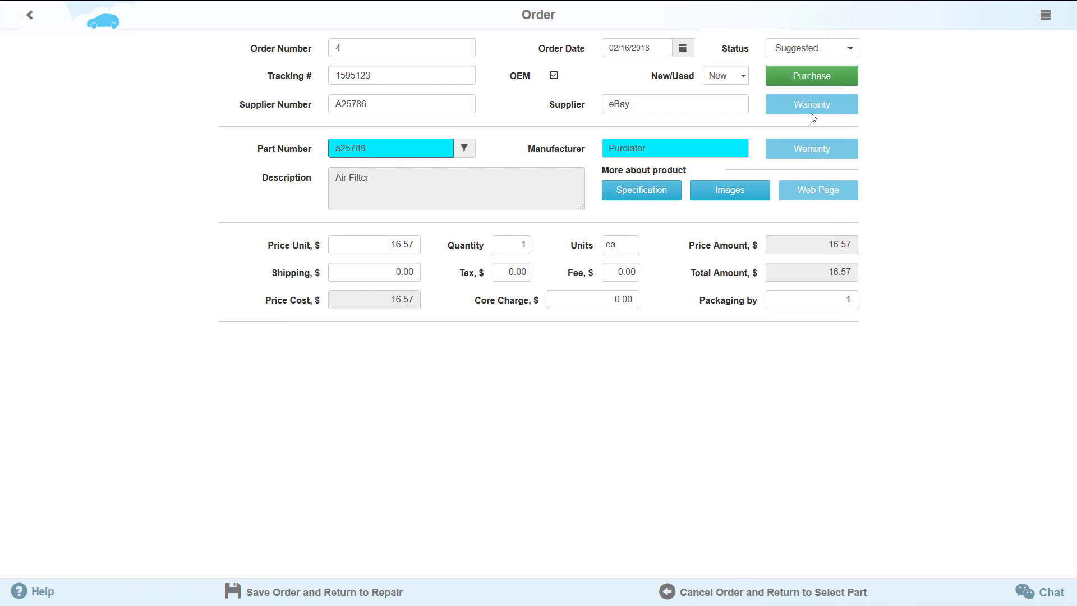
# Step: View the Purolator filter's eBay purchase page, close it, and save the order to the repair
pyautogui.click(811, 78)
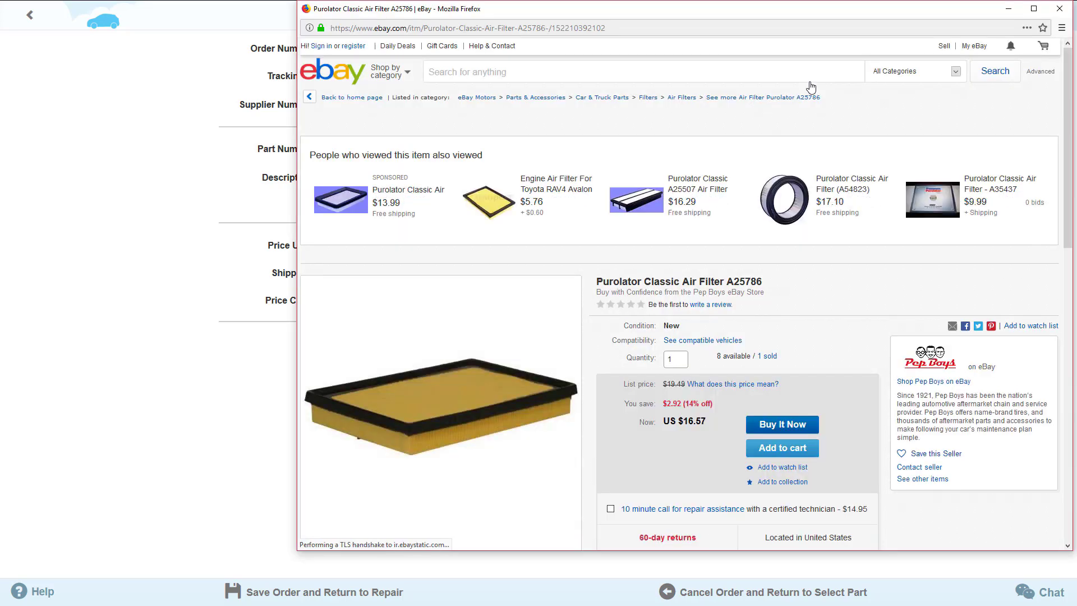
pyautogui.click(1058, 10)
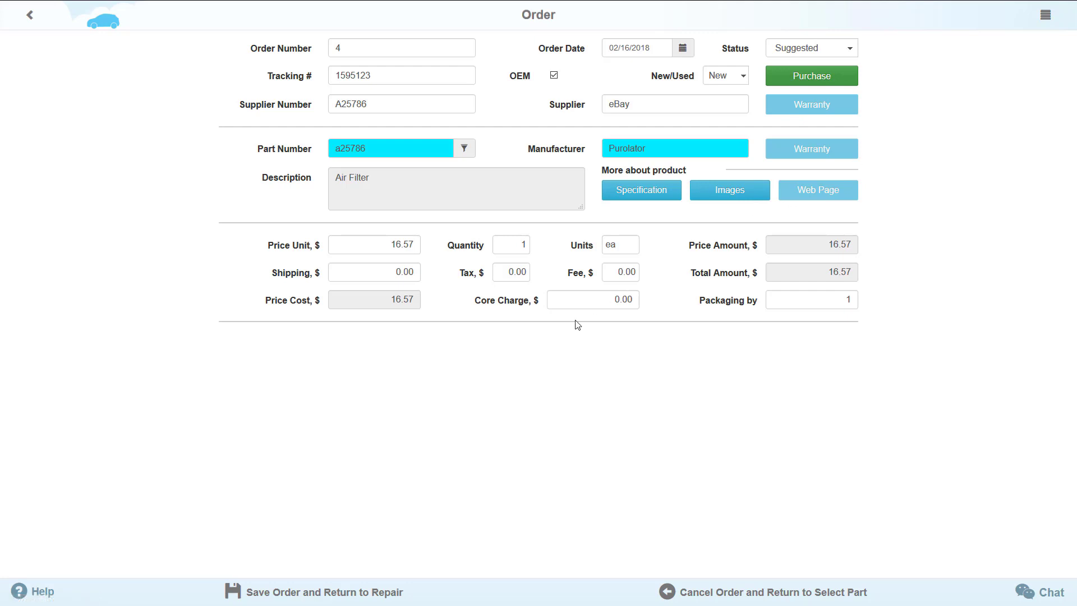
pyautogui.click(324, 591)
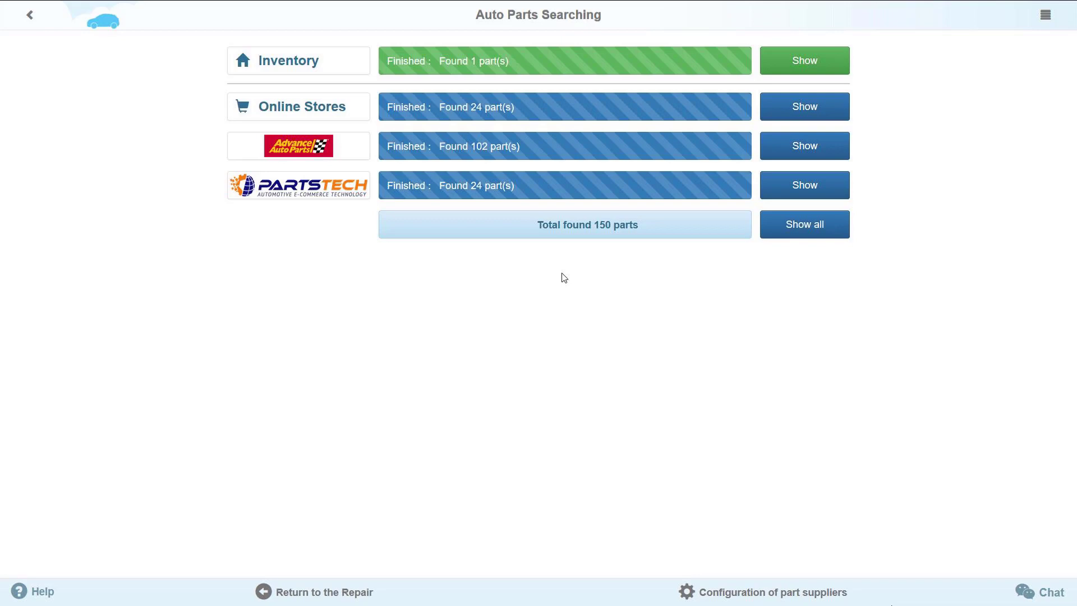
# Step: Show the parts found at all suppliers and select the Beck/Arnley air filter 0421777 from Motor Distribution
pyautogui.click(806, 240)
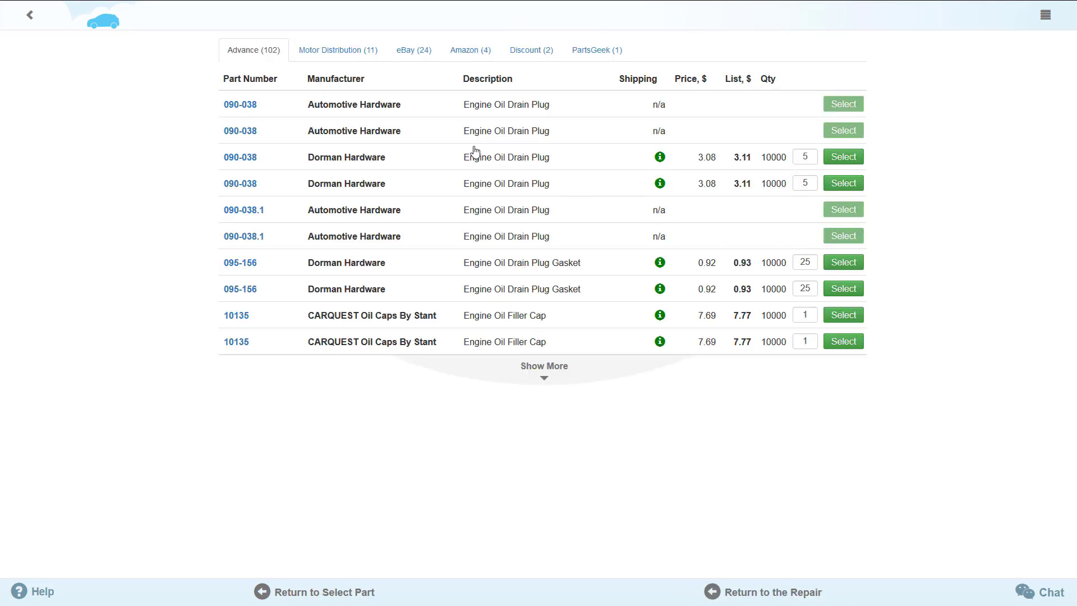
pyautogui.click(355, 52)
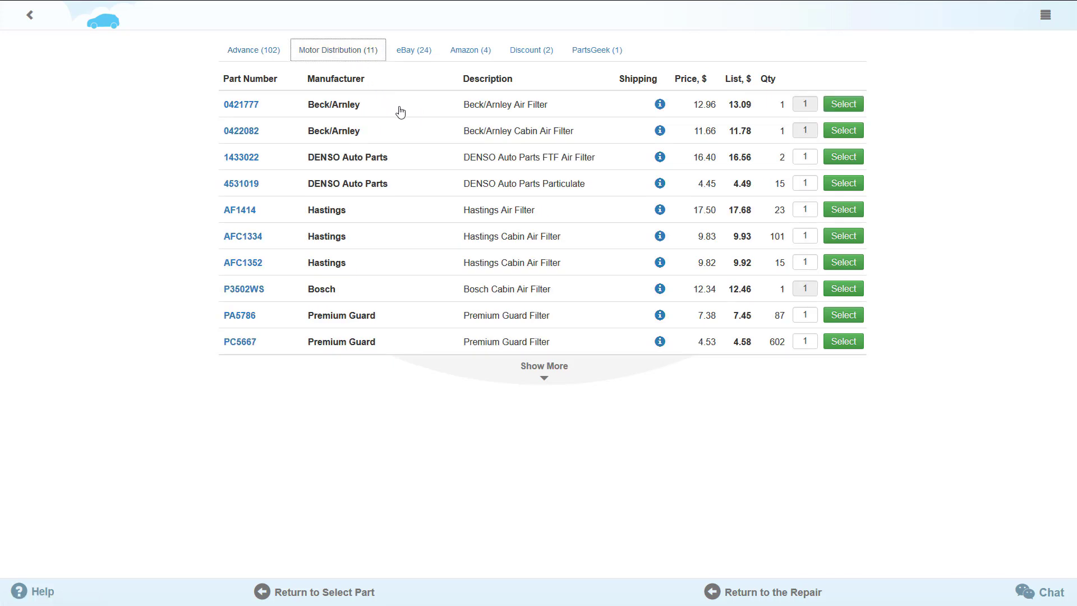
pyautogui.click(857, 110)
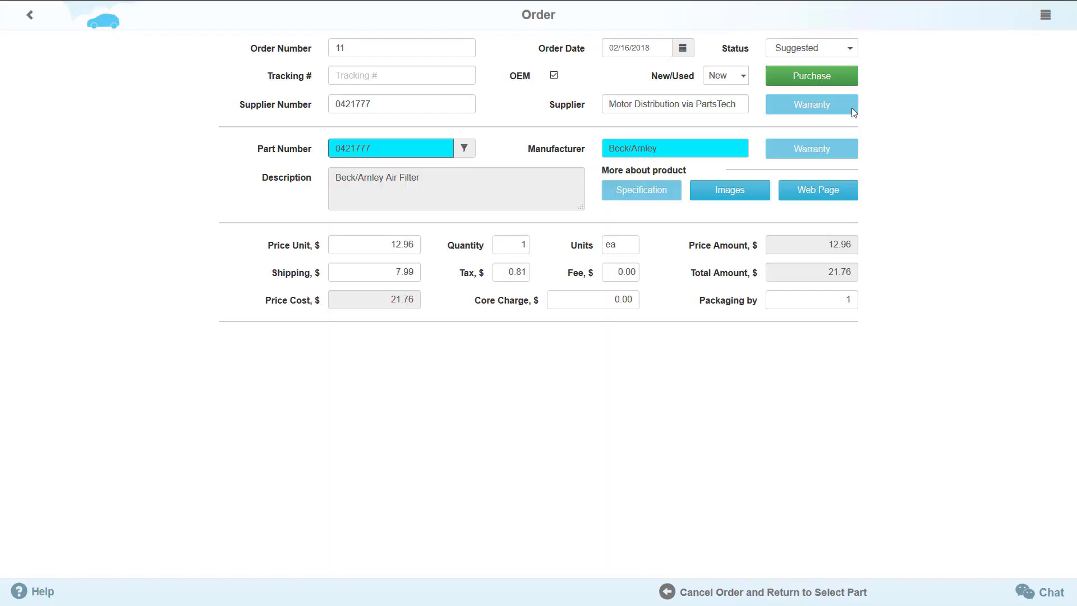
# Step: Purchase the Beck/Arnley air filter through Motor Distribution via PartsTech and return to the repair
pyautogui.click(814, 87)
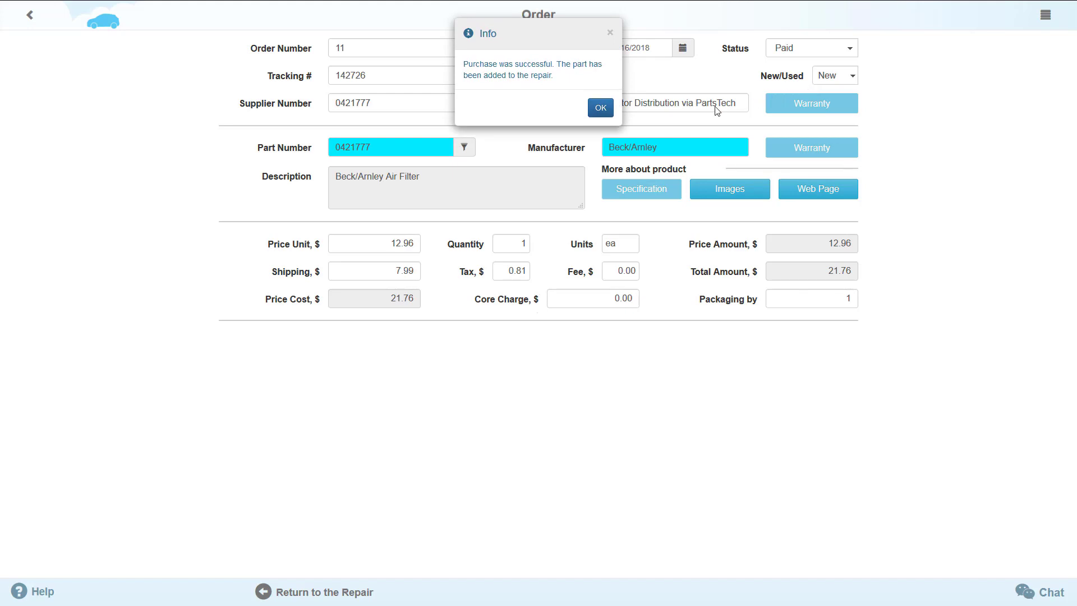
pyautogui.click(600, 108)
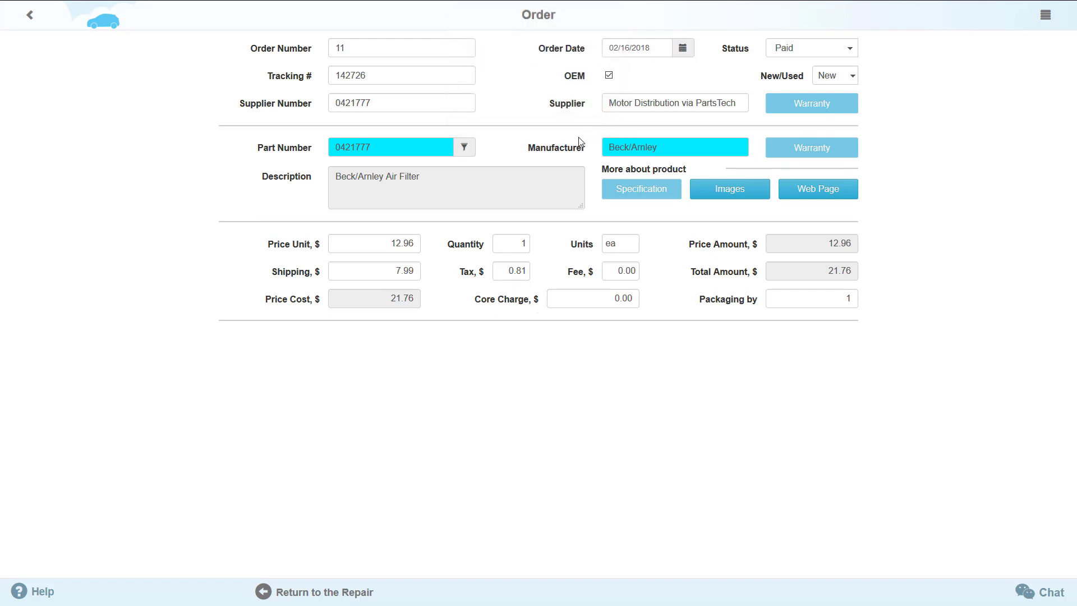
pyautogui.click(303, 592)
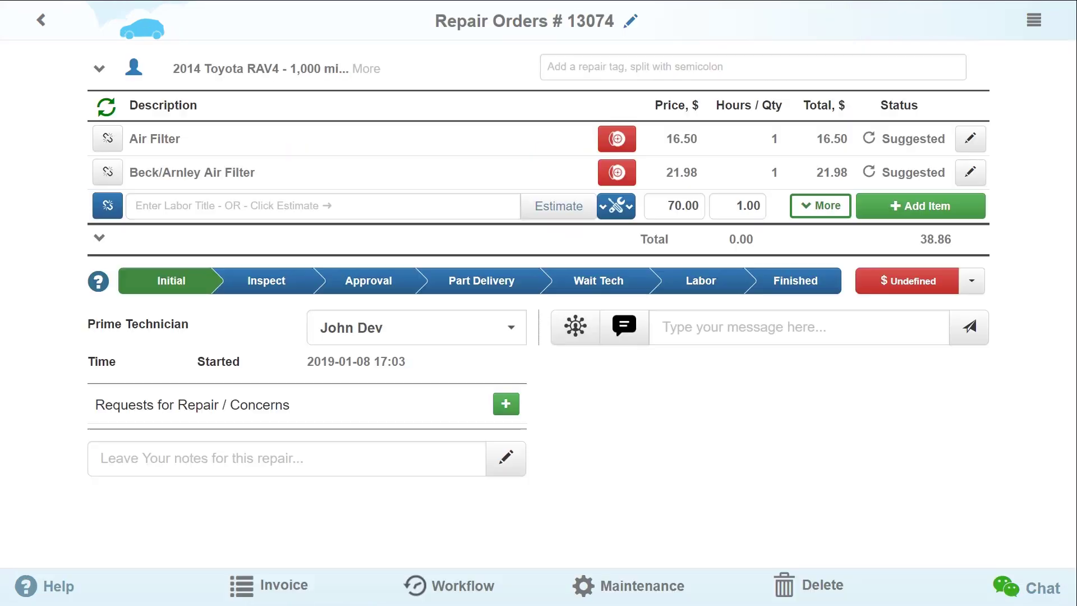